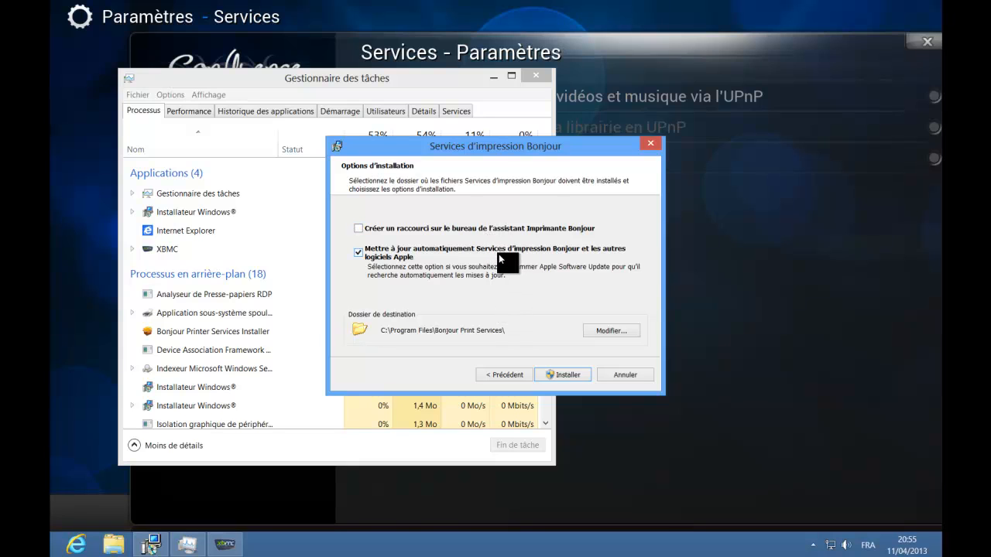
Step: Install the Bonjour Print Services, authorizing each request with the administrator password, and close the finished installer and the Task Manager
{"action": "left_click", "coordinate": [499, 252]}
{"action": "left_click", "coordinate": [456, 246]}
{"action": "left_click", "coordinate": [559, 376]}
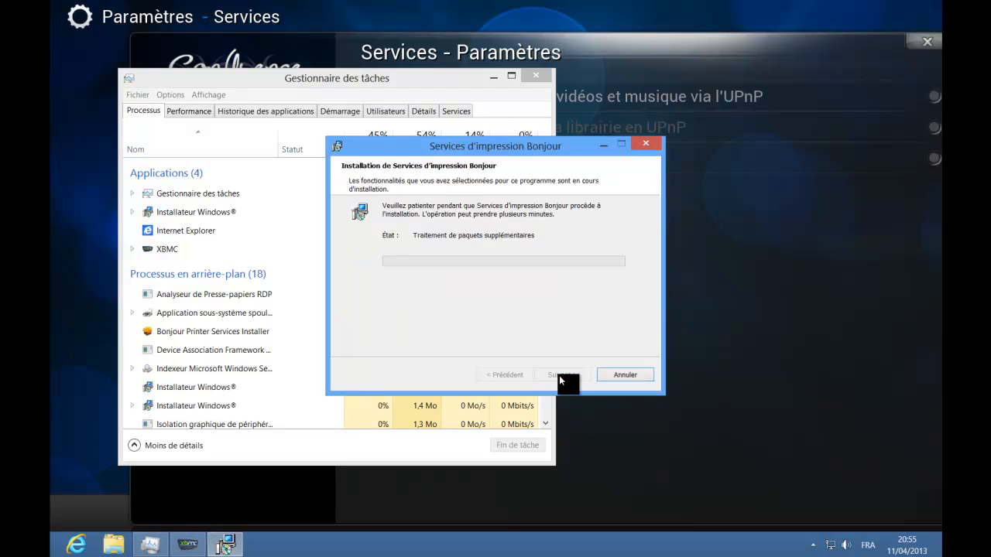
{"action": "type", "text": "*****************"}
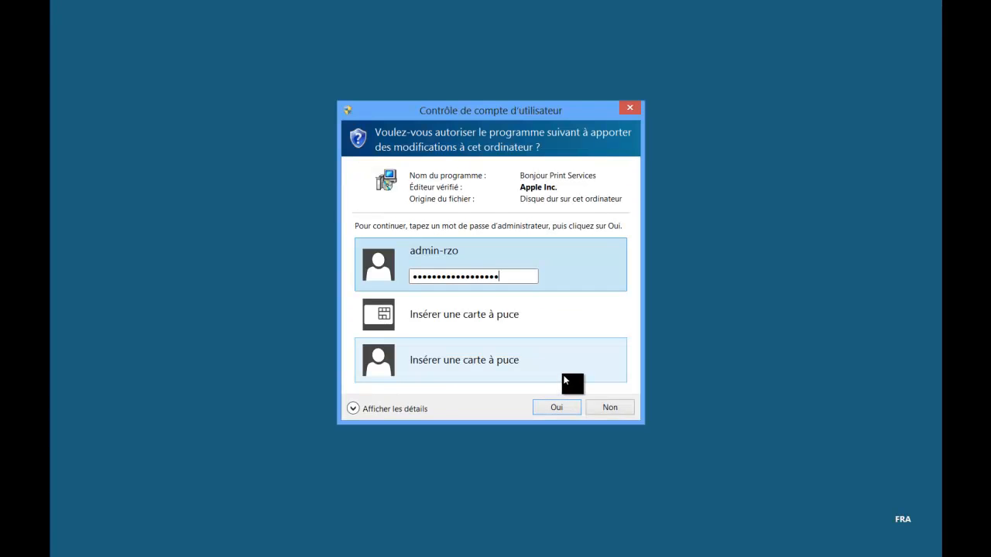
{"action": "key", "text": "Return"}
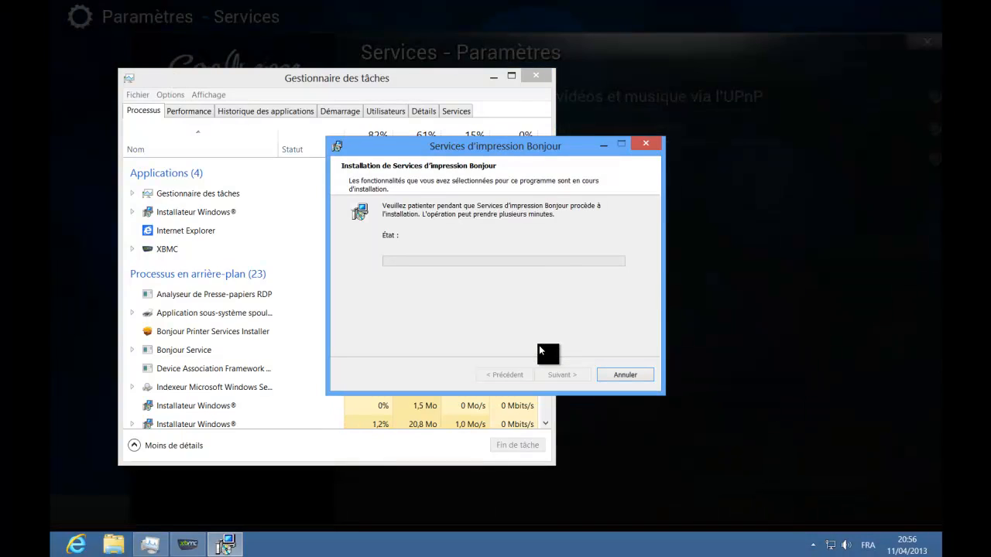
{"action": "type", "text": "••••••••••••••••••"}
{"action": "key", "text": "Return"}
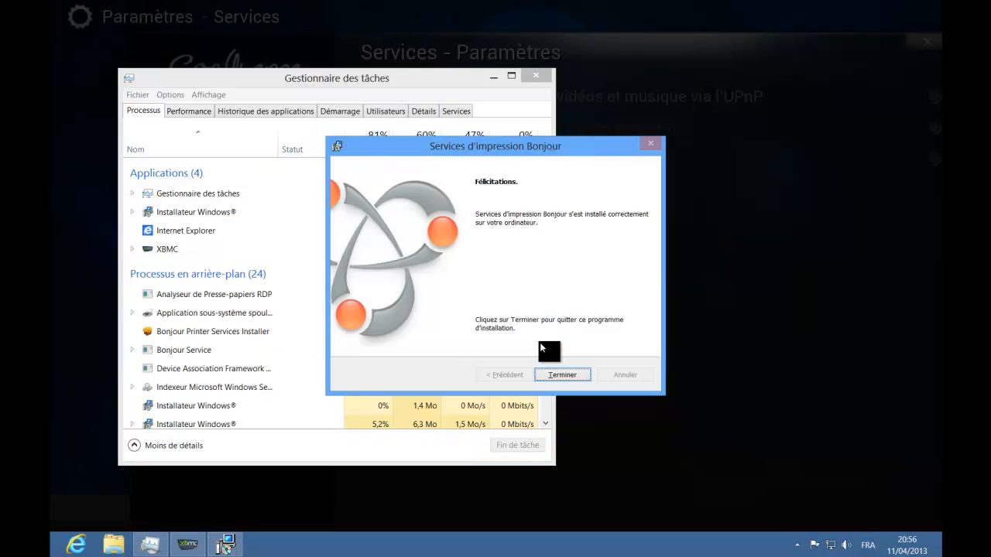
{"action": "left_click", "coordinate": [560, 375]}
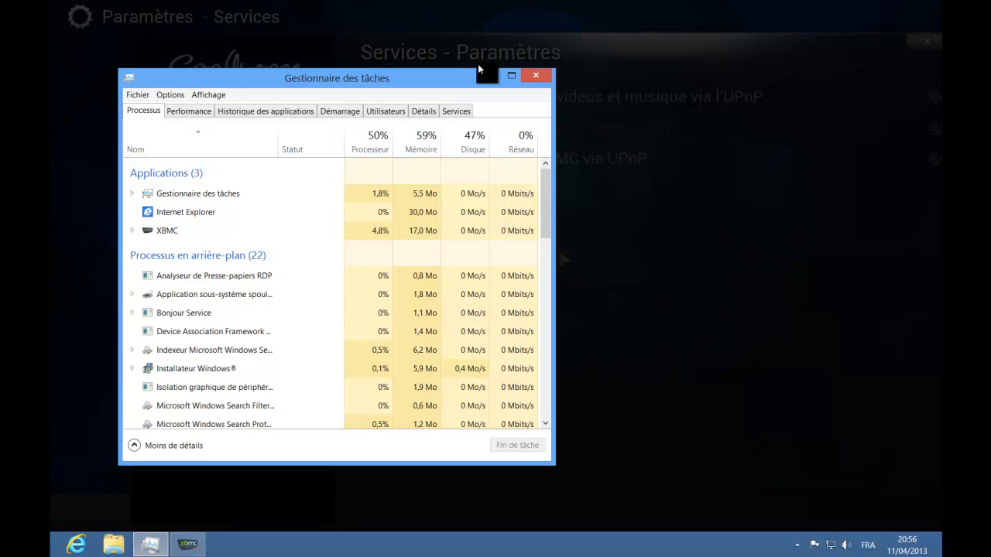
{"action": "left_click", "coordinate": [535, 76]}
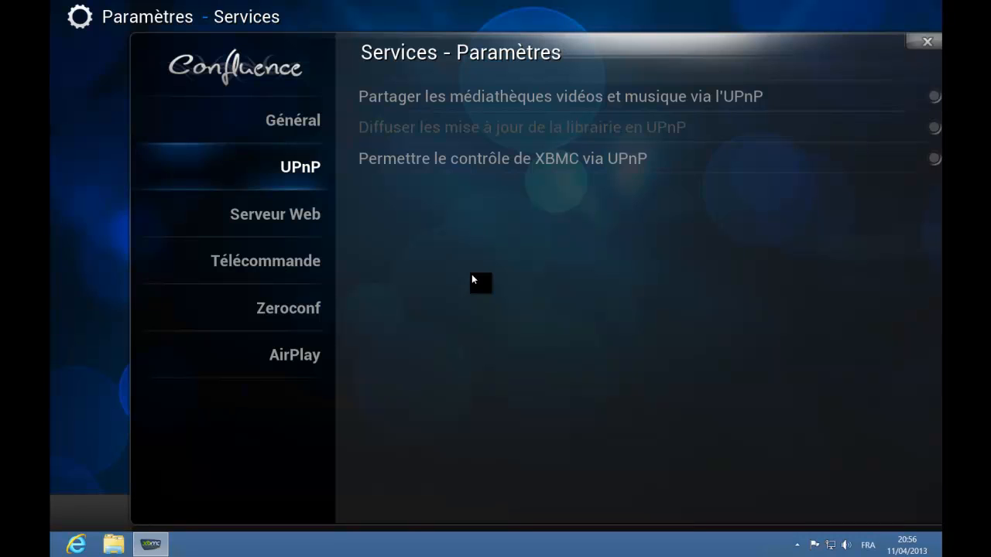
Step: Allow XBMC to receive AirPlay content, view the Zeroconf service settings and return to the home screen
{"action": "left_click", "coordinate": [324, 353]}
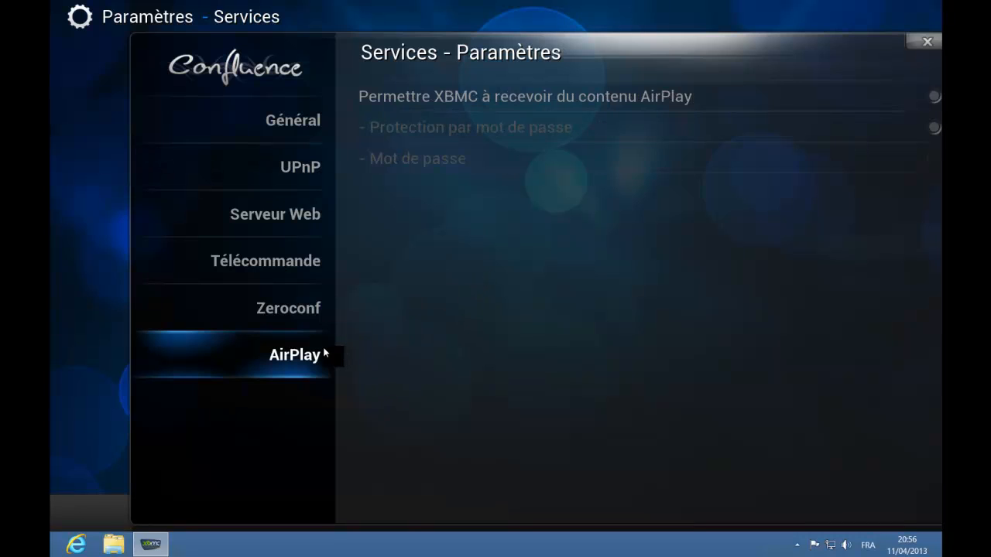
{"action": "left_click", "coordinate": [932, 97]}
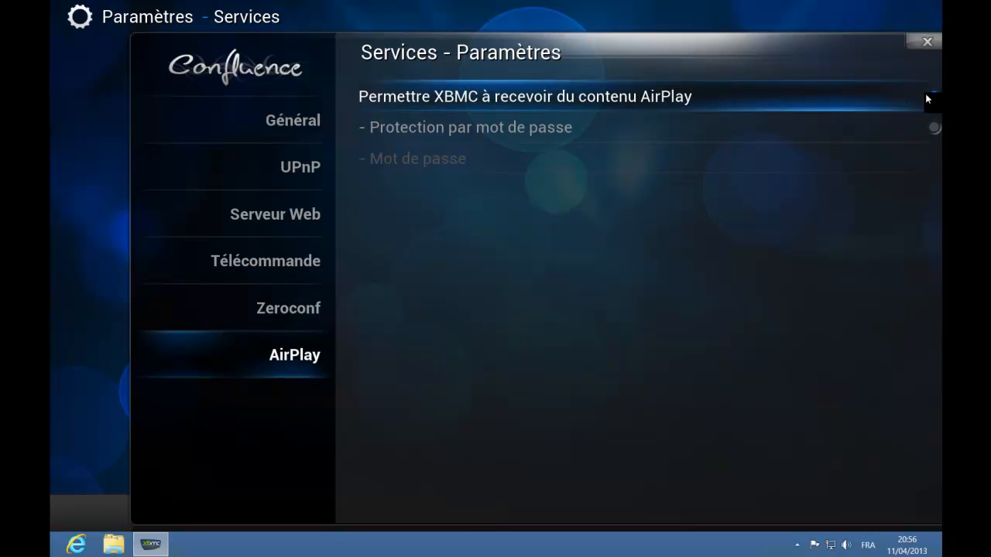
{"action": "left_click", "coordinate": [314, 323]}
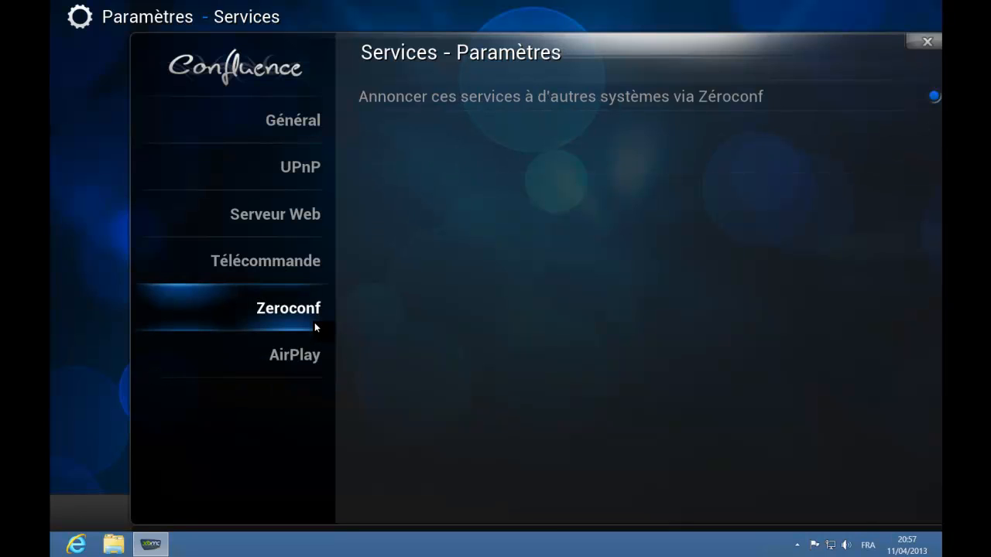
{"action": "left_click", "coordinate": [917, 44]}
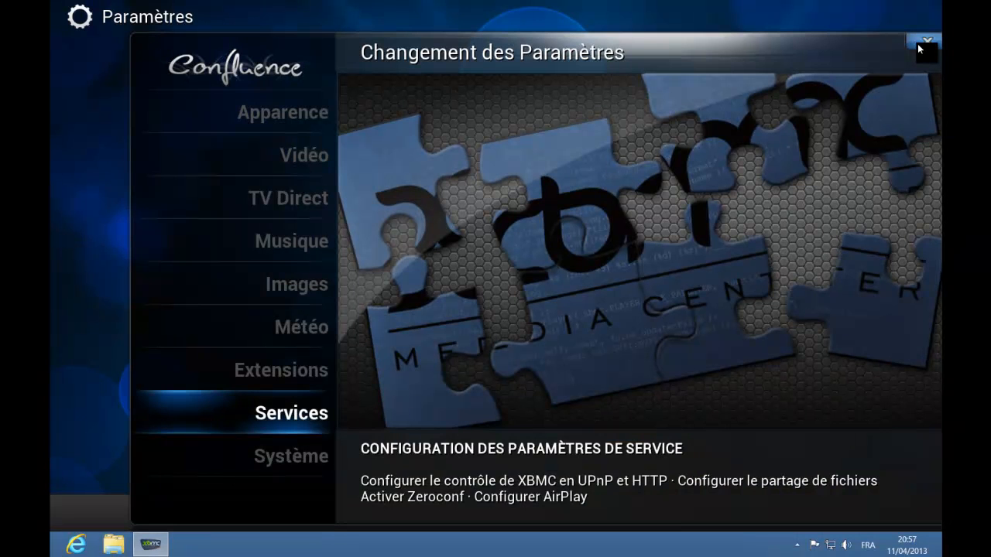
{"action": "left_click", "coordinate": [917, 44]}
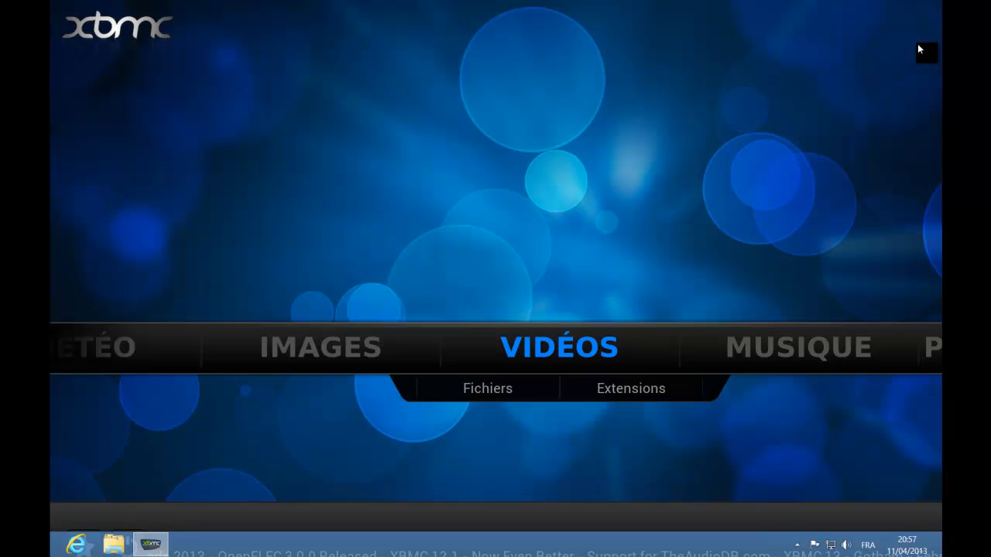
Step: Open the Fichiers list in the Vidéos section, dismissing the startup help
{"action": "left_click", "coordinate": [514, 386]}
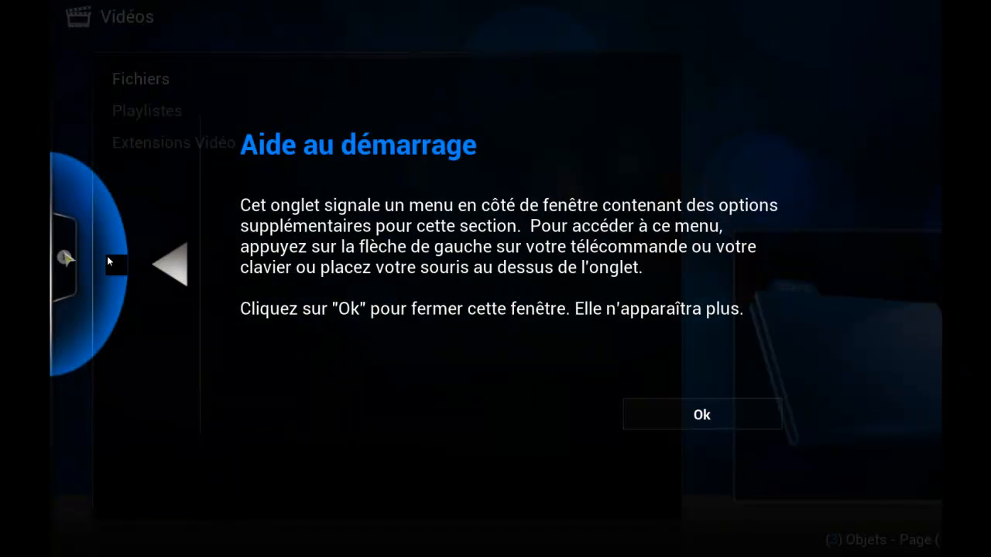
{"action": "left_click", "coordinate": [674, 420]}
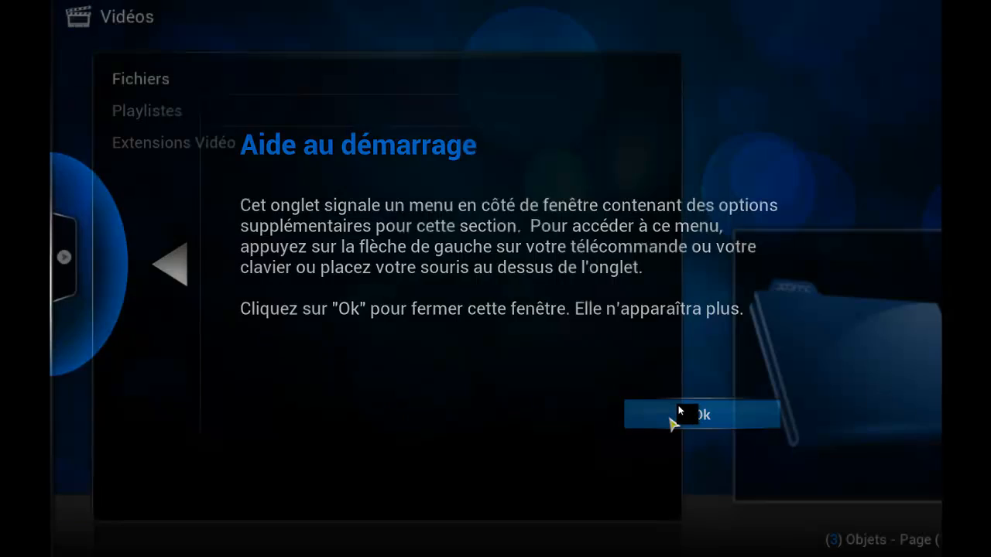
{"action": "mouse_move", "coordinate": [55, 271]}
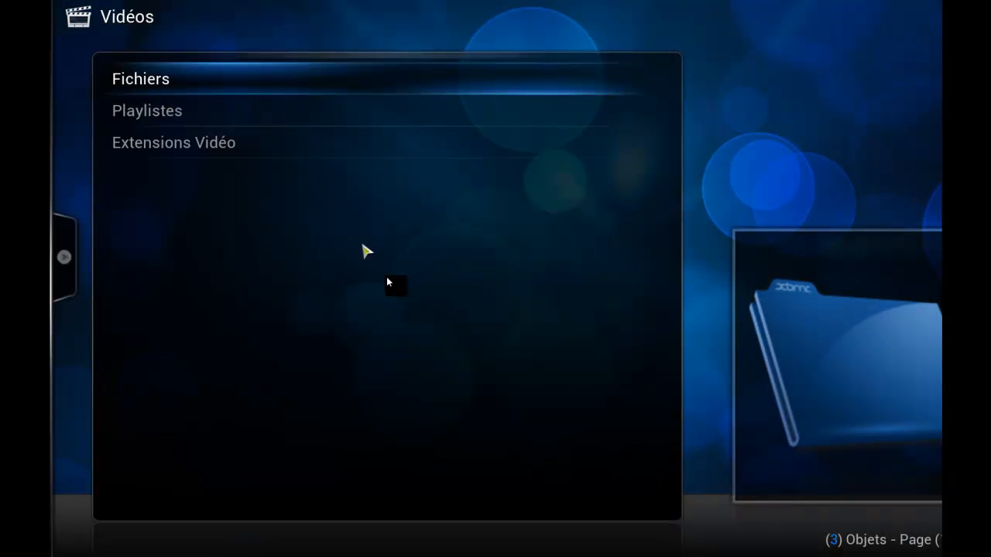
{"action": "left_click", "coordinate": [195, 79]}
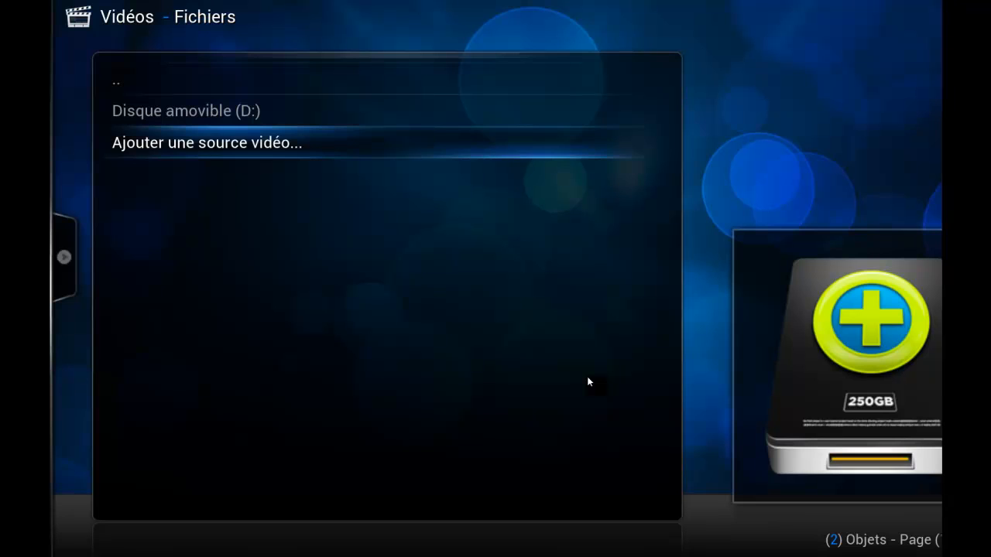
Step: Run a new task from the Windows Task Manager to bring up the Start screen, and open the desktop
{"action": "key", "text": "ctrl+alt+Delete"}
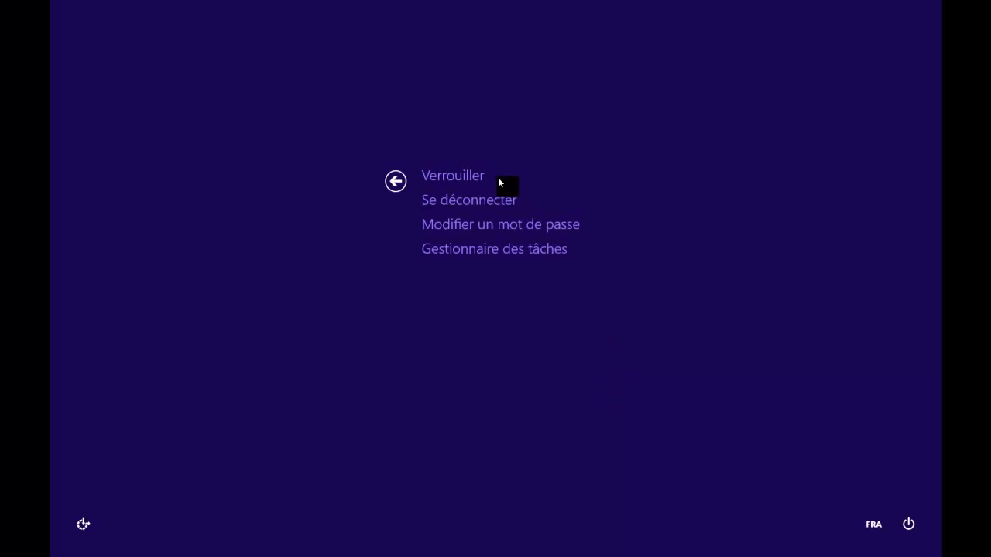
{"action": "key", "text": "Escape"}
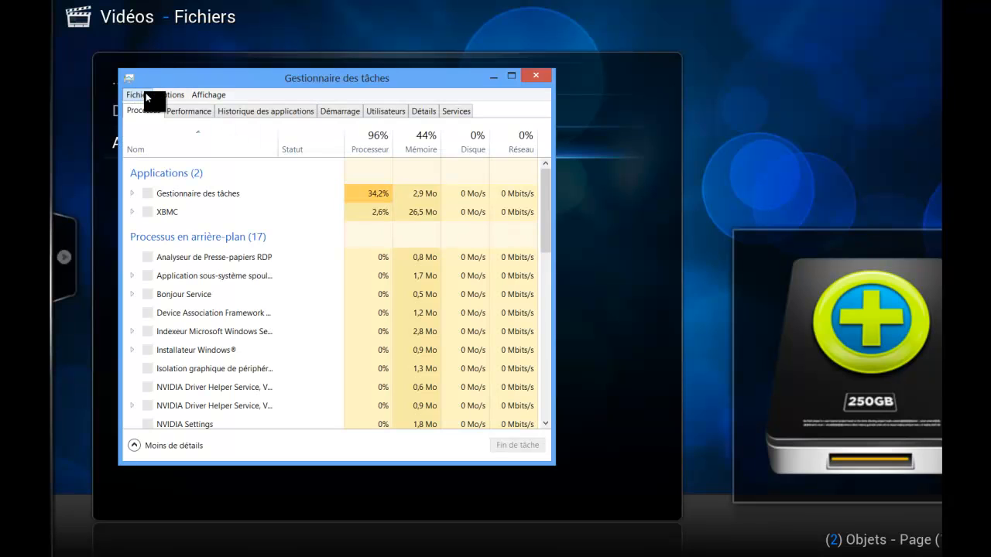
{"action": "left_click", "coordinate": [147, 96]}
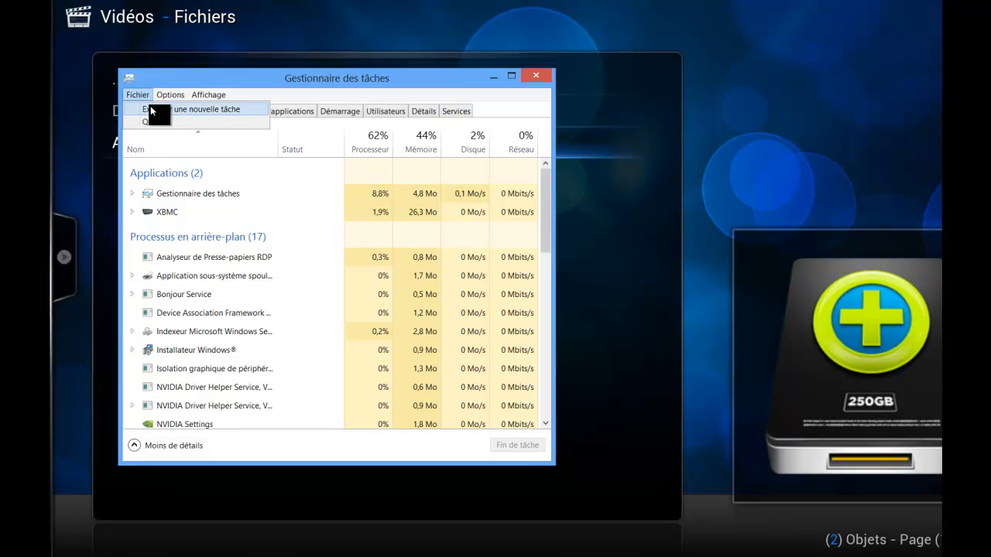
{"action": "left_click", "coordinate": [150, 106]}
{"action": "left_click", "coordinate": [285, 223]}
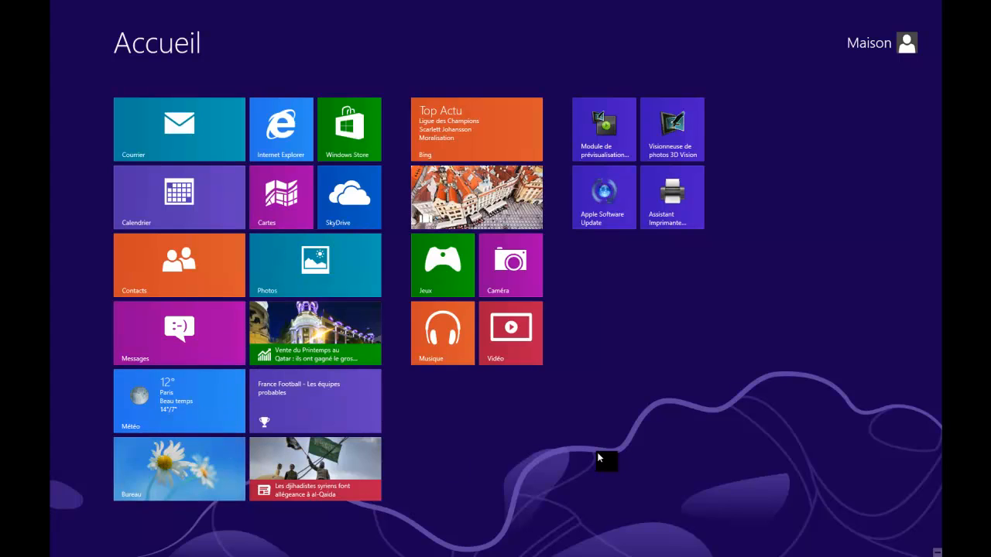
{"action": "left_click", "coordinate": [222, 477]}
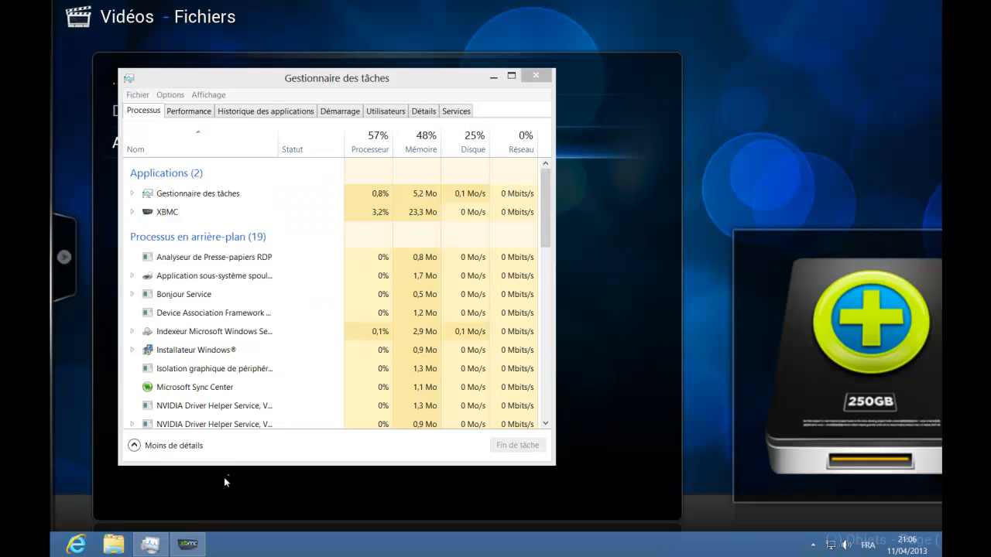
Step: Open File Explorer and show the drives and network locations of Ordinateur
{"action": "left_click", "coordinate": [113, 546]}
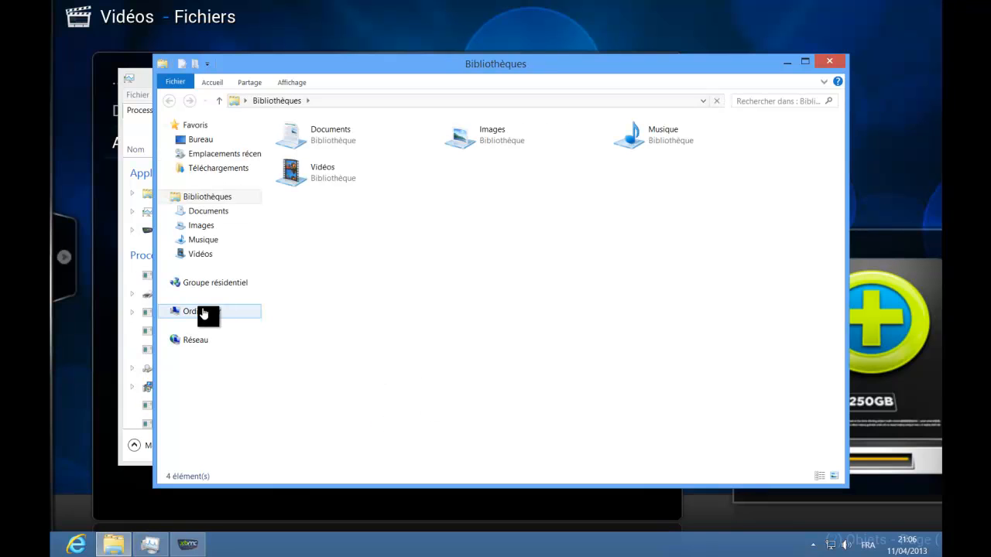
{"action": "left_click", "coordinate": [205, 314]}
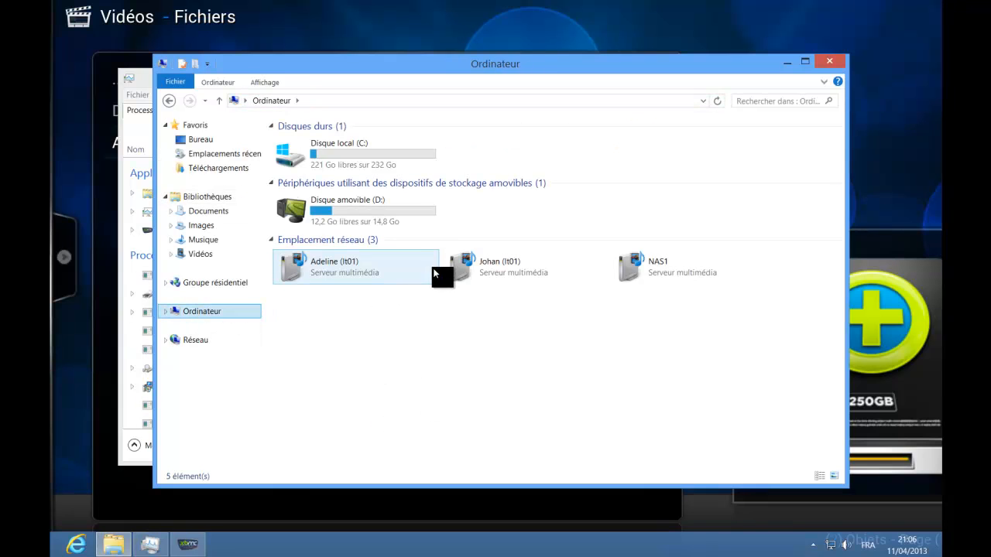
{"action": "left_click", "coordinate": [509, 362]}
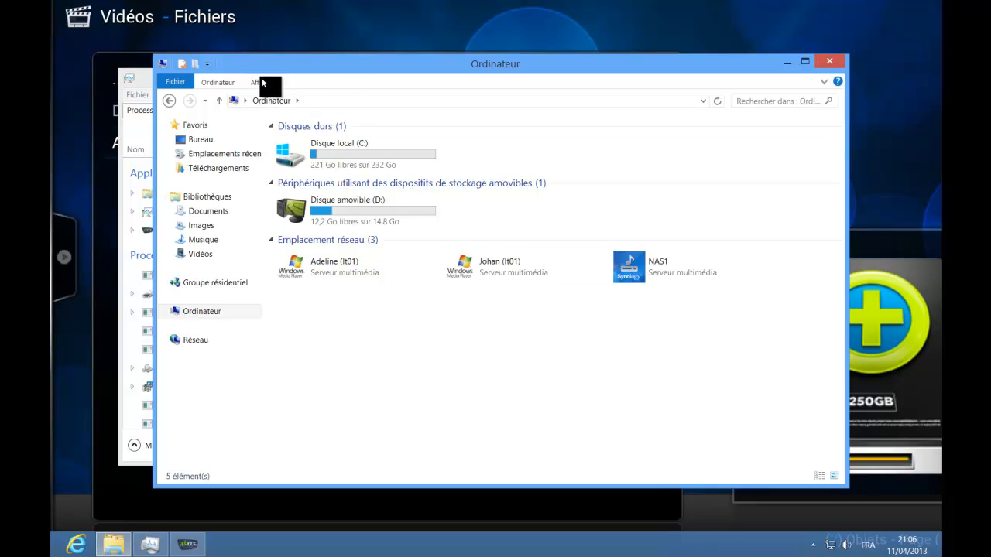
Step: Set up a new network drive connection with drive letter F: and \\nas1 as the folder
{"action": "left_click", "coordinate": [221, 82]}
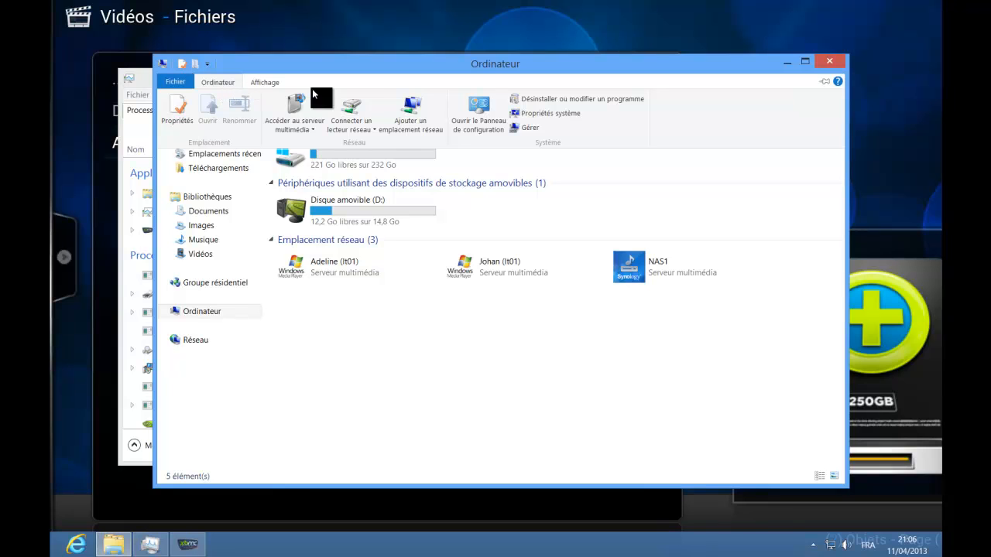
{"action": "left_click", "coordinate": [350, 112]}
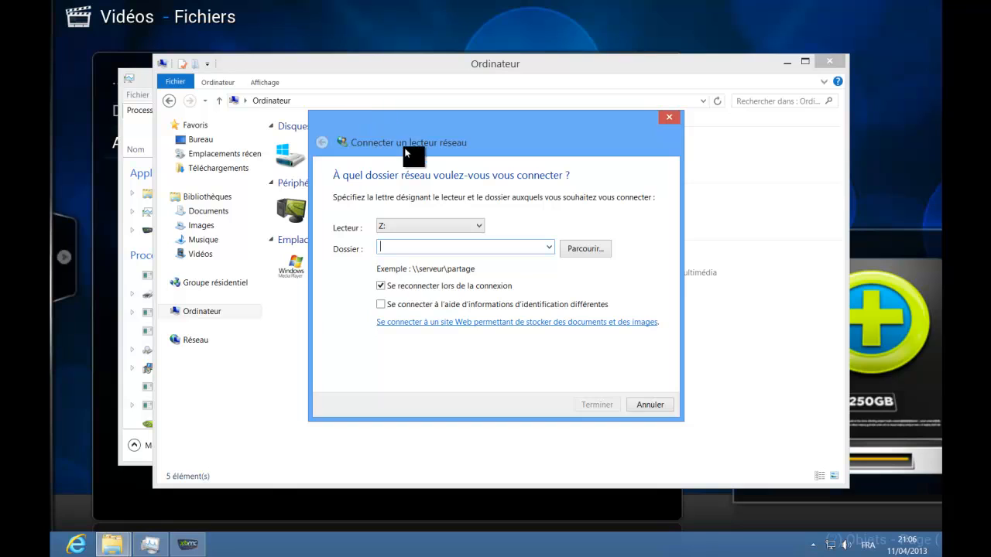
{"action": "left_click", "coordinate": [480, 225]}
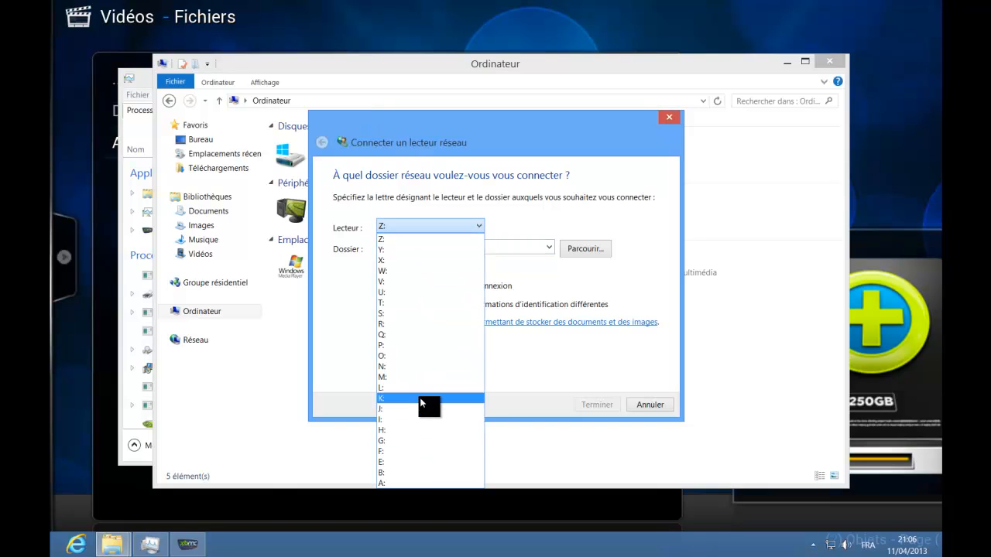
{"action": "left_click", "coordinate": [416, 451]}
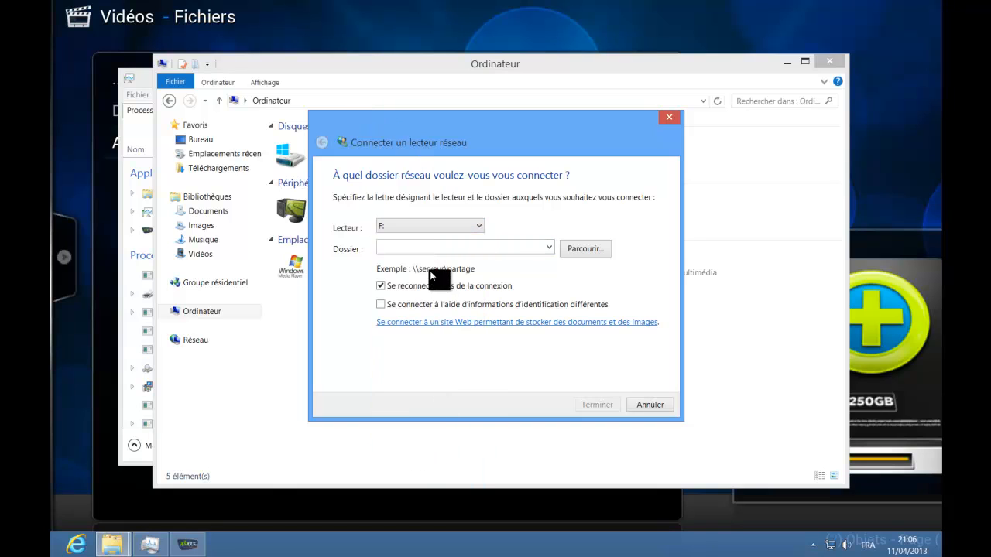
{"action": "left_click", "coordinate": [459, 246]}
{"action": "type", "text": "\\nas1"}
Step: Browse to nas1 and sign in with user name maison and the network password, with the credentials remembered
{"action": "left_click", "coordinate": [593, 248]}
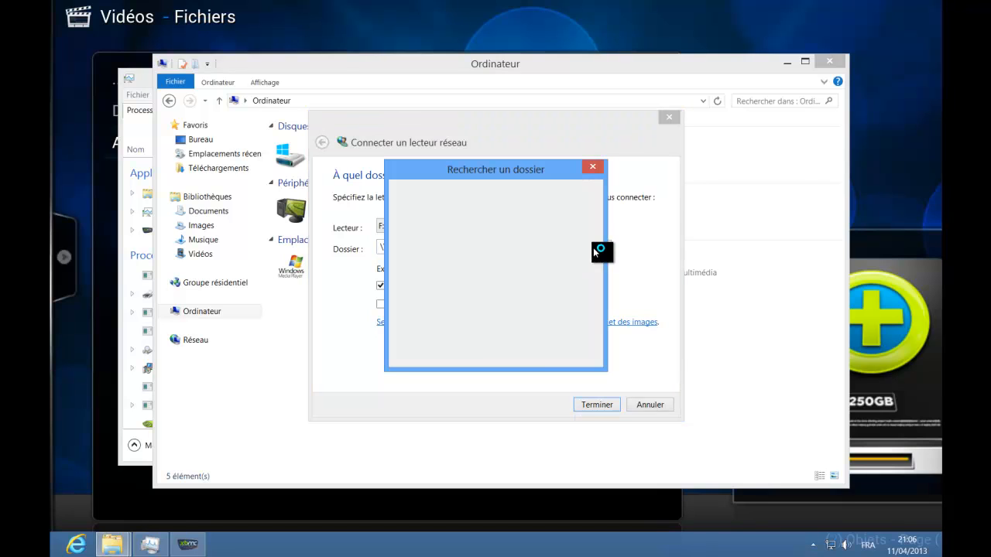
{"action": "left_click", "coordinate": [401, 236]}
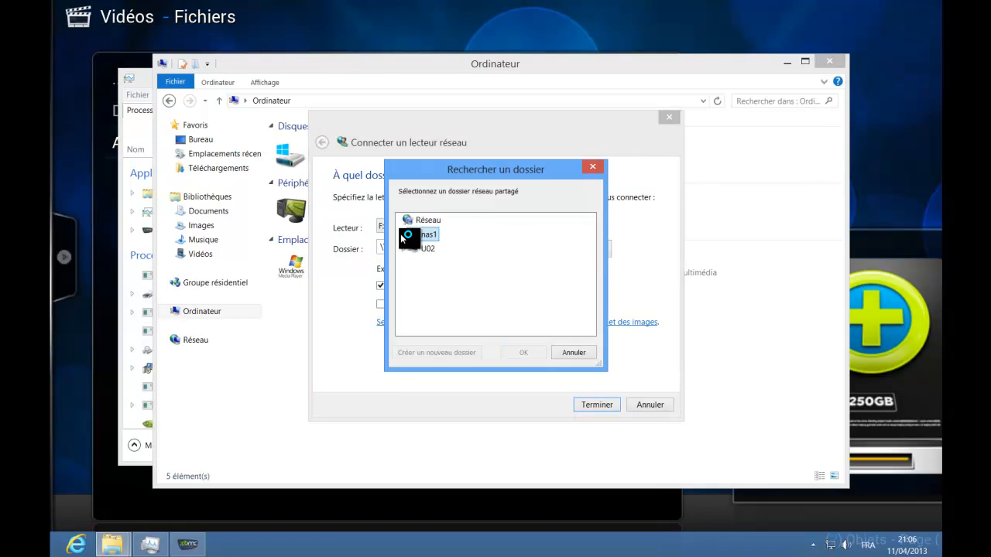
{"action": "type", "text": "maison"}
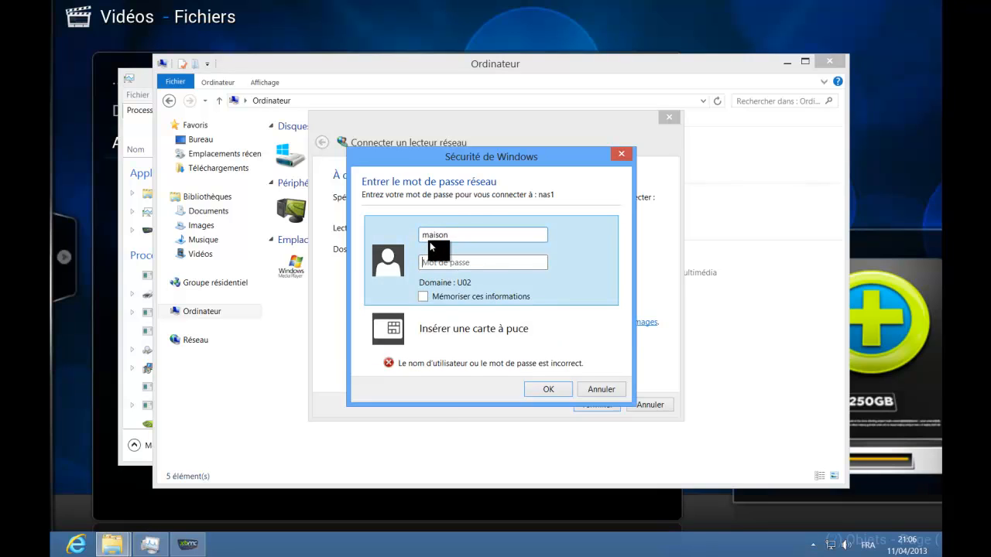
{"action": "type", "text": "•••••••••••"}
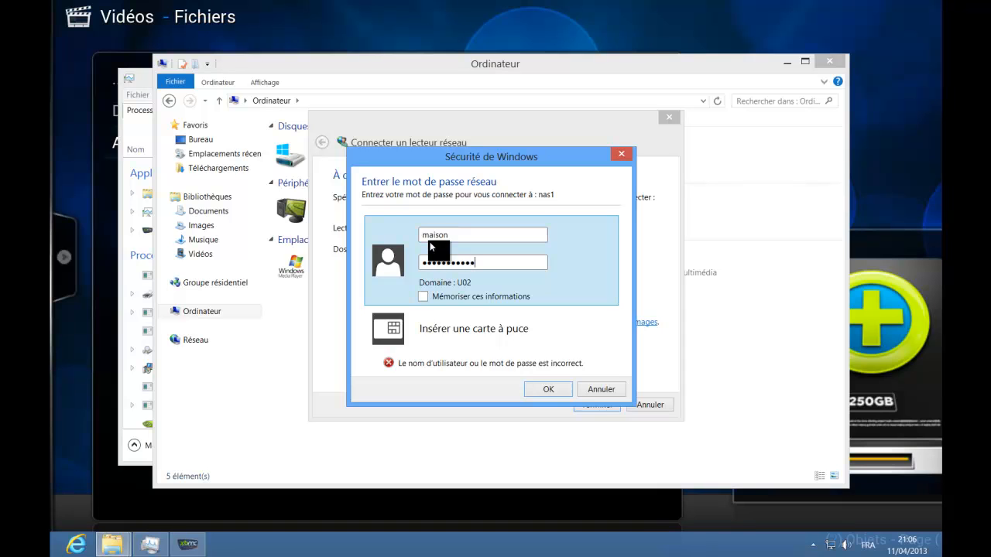
{"action": "left_click", "coordinate": [500, 296]}
{"action": "left_click", "coordinate": [548, 389]}
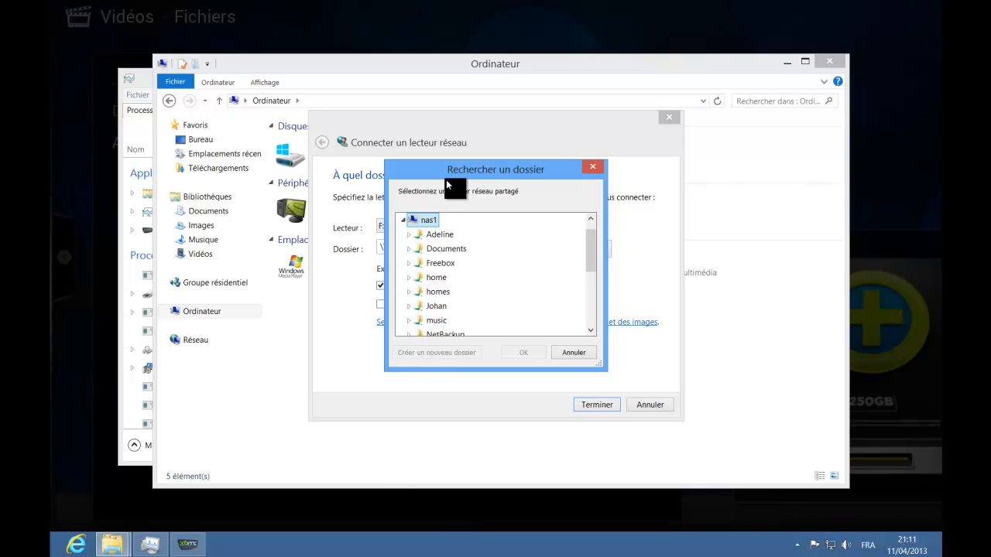
Step: Choose the folder video\Films - Series\Films on nas1, complete the network drive mapping, and look through the drive's contents
{"action": "left_click_drag", "start_coordinate": [589, 267], "coordinate": [603, 306]}
{"action": "double_click", "coordinate": [434, 307]}
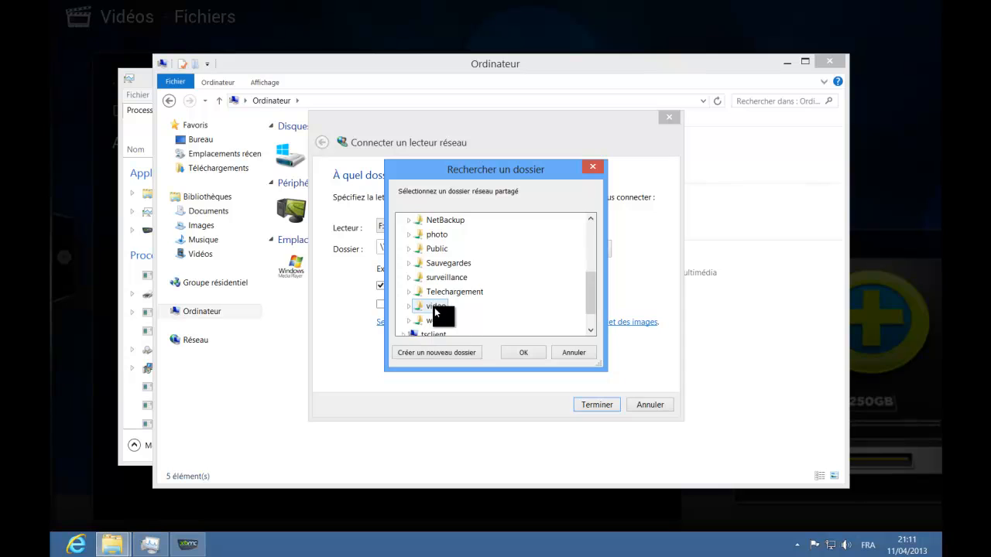
{"action": "double_click", "coordinate": [454, 263]}
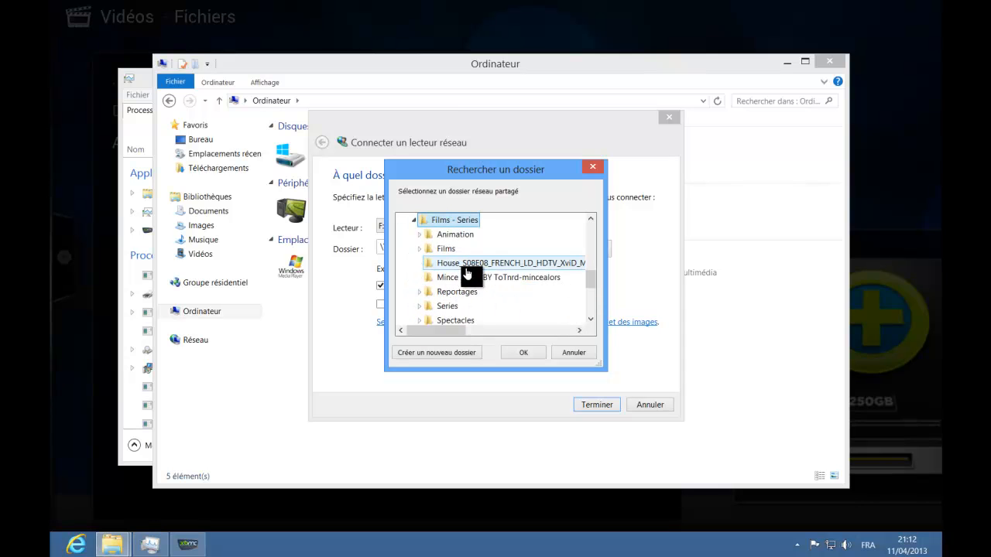
{"action": "double_click", "coordinate": [449, 248]}
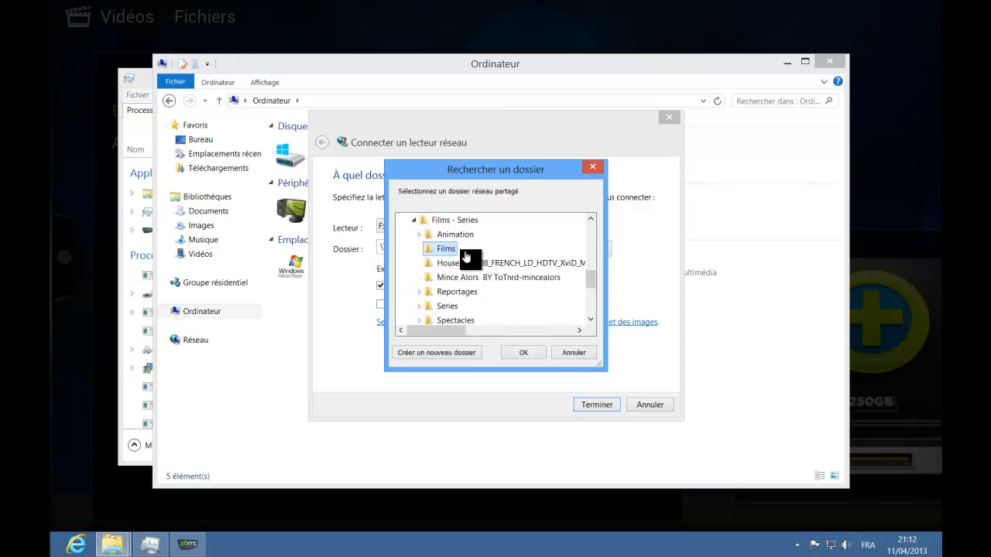
{"action": "left_click", "coordinate": [524, 351]}
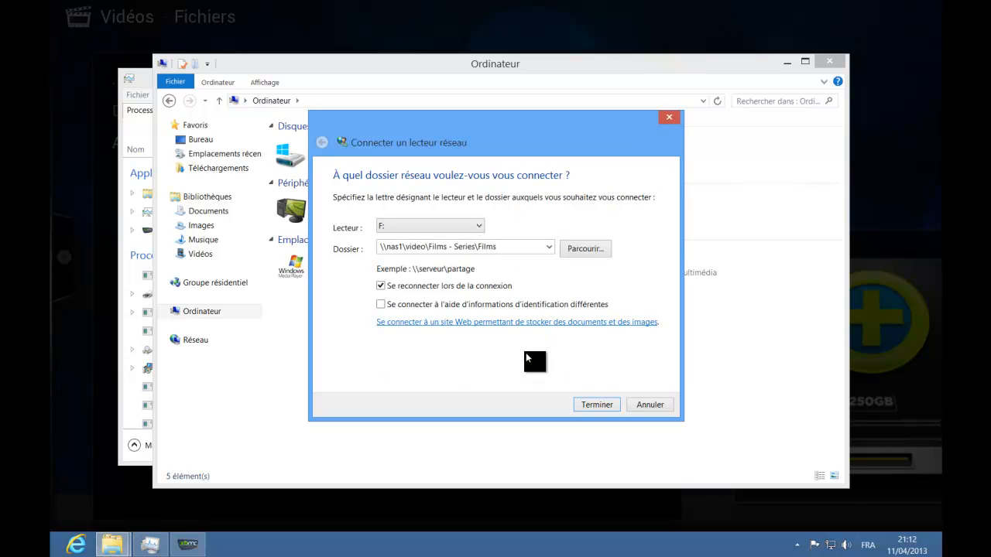
{"action": "left_click", "coordinate": [593, 405]}
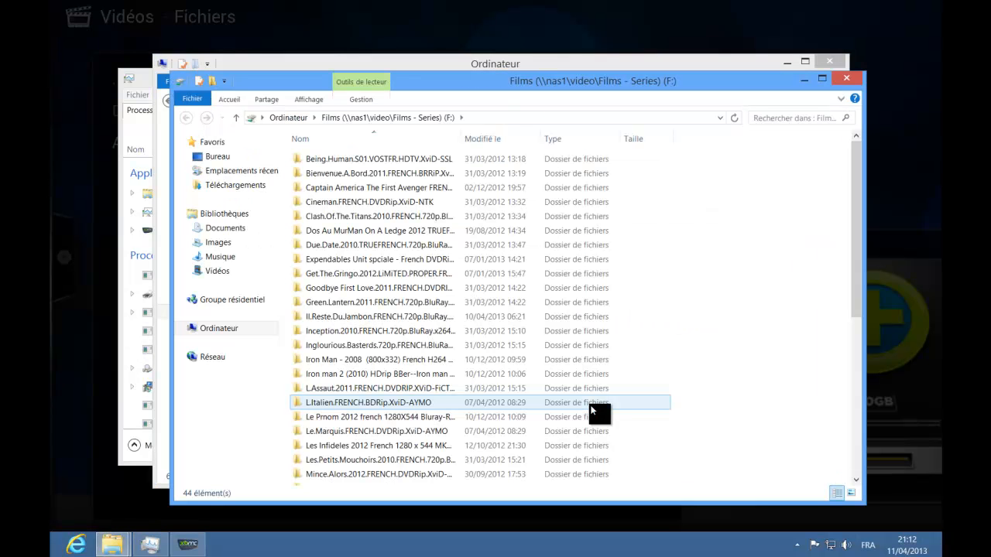
{"action": "scroll", "coordinate": [522, 373], "scroll_direction": "down", "scroll_amount": 5}
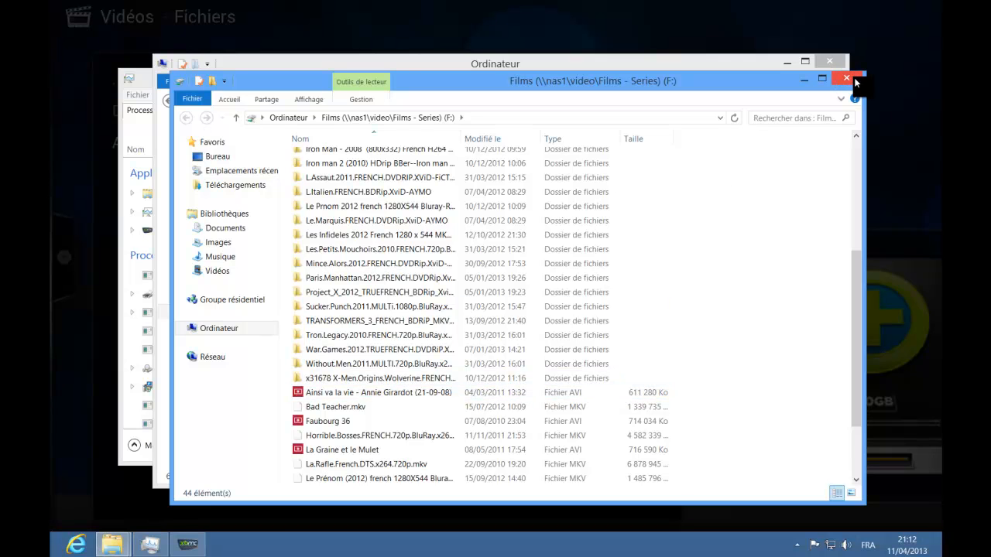
Step: Switch to XBMC and add the F: (video) drive as a new video source, keeping the name F:
{"action": "left_click", "coordinate": [191, 545]}
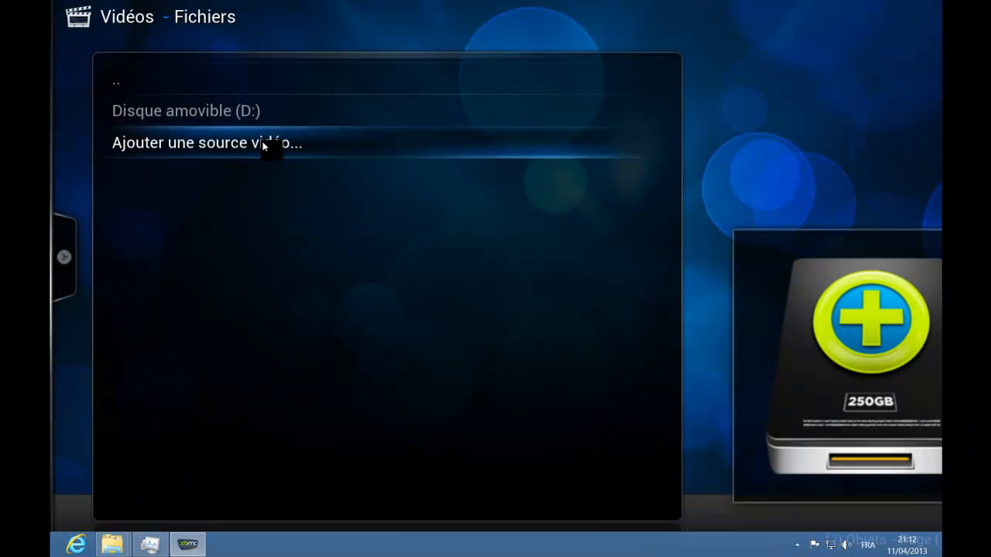
{"action": "left_click", "coordinate": [265, 145]}
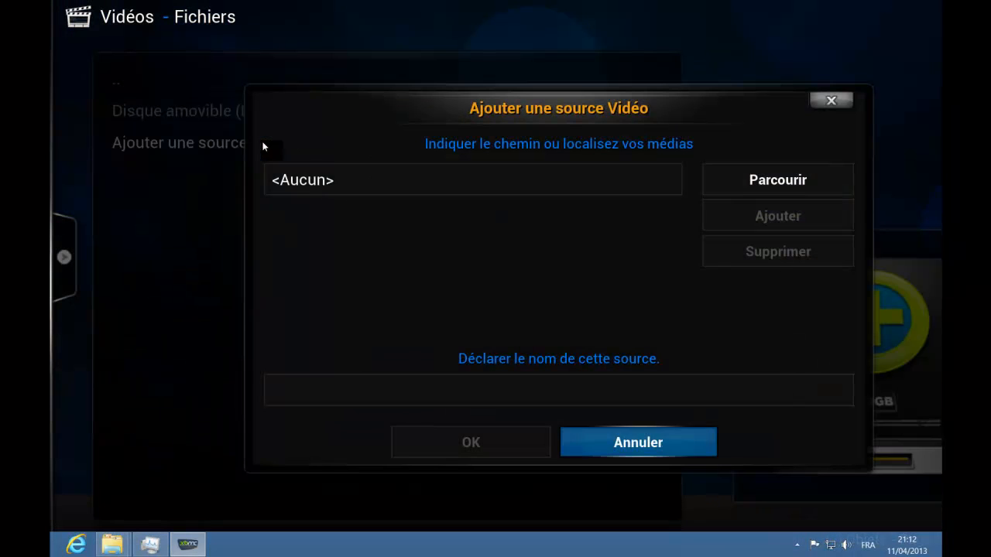
{"action": "left_click", "coordinate": [734, 178]}
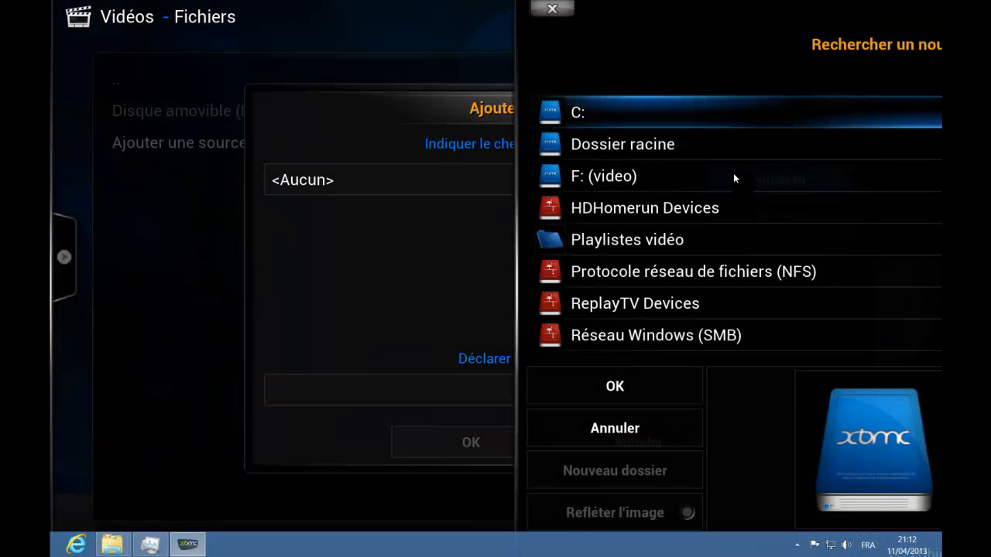
{"action": "left_click", "coordinate": [654, 177]}
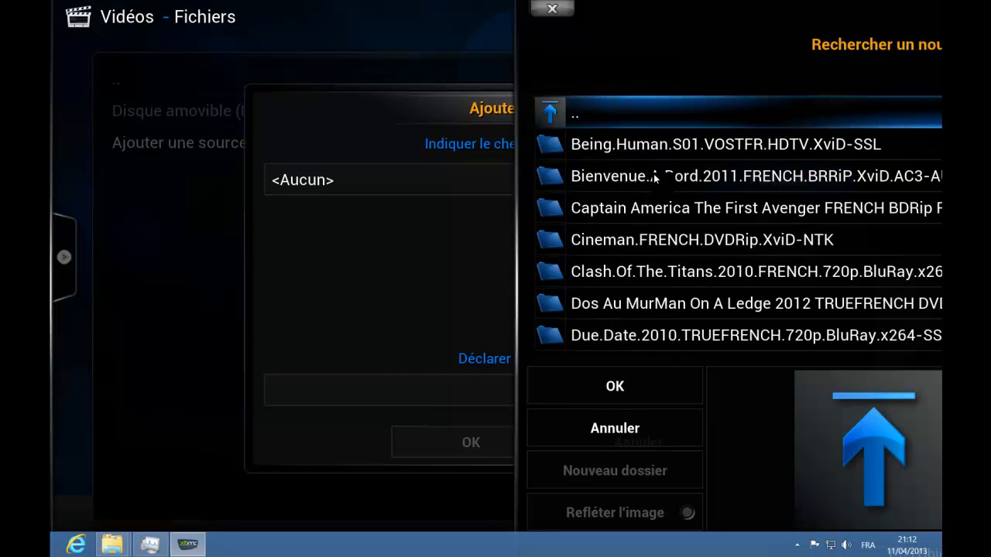
{"action": "left_click", "coordinate": [625, 380]}
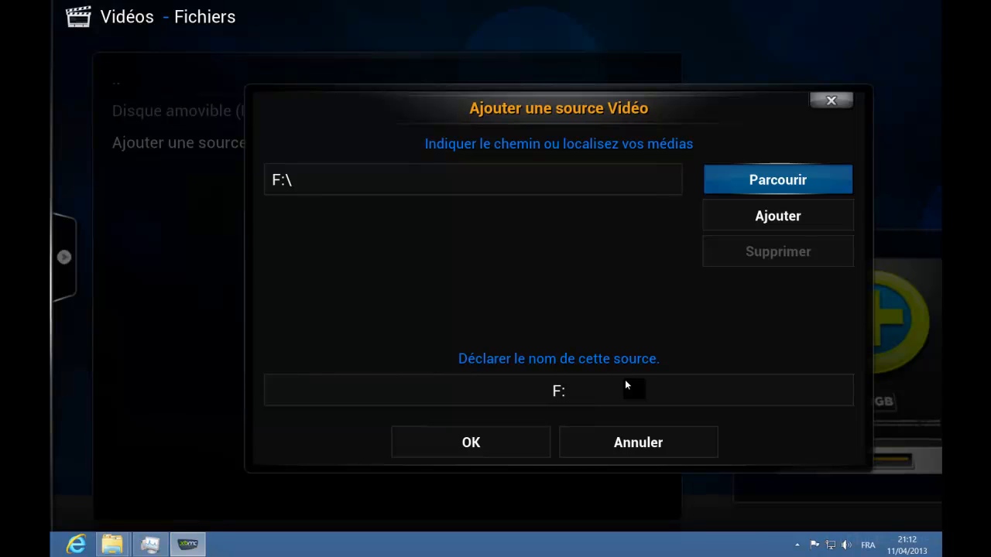
{"action": "left_click", "coordinate": [530, 434]}
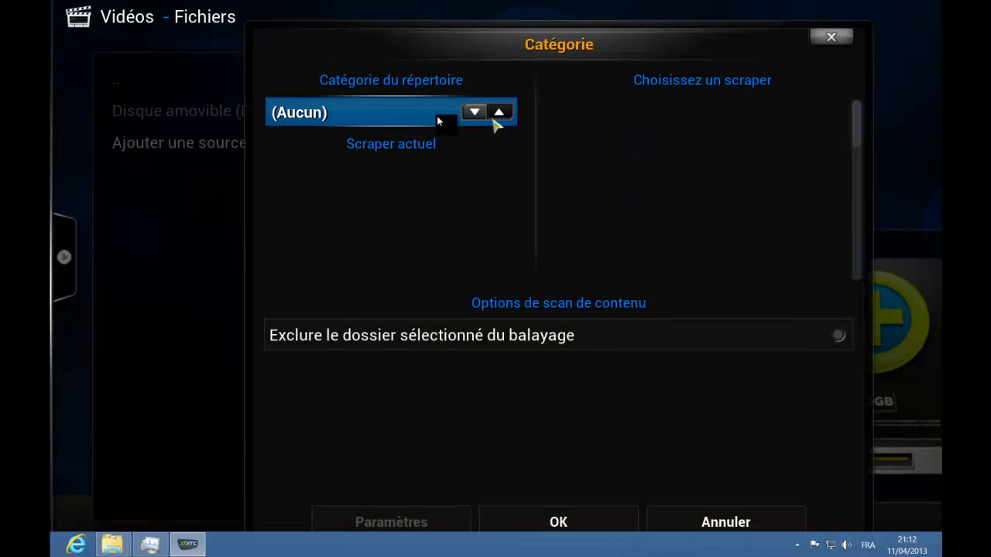
Step: Set the source's directory category to Films with The Movie Database as scraper
{"action": "left_click", "coordinate": [474, 112]}
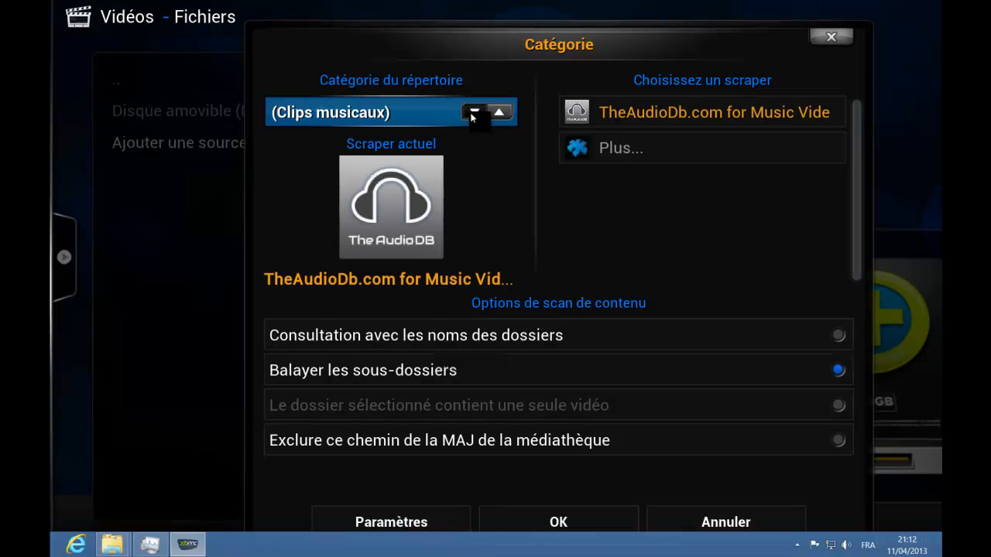
{"action": "left_click", "coordinate": [473, 113]}
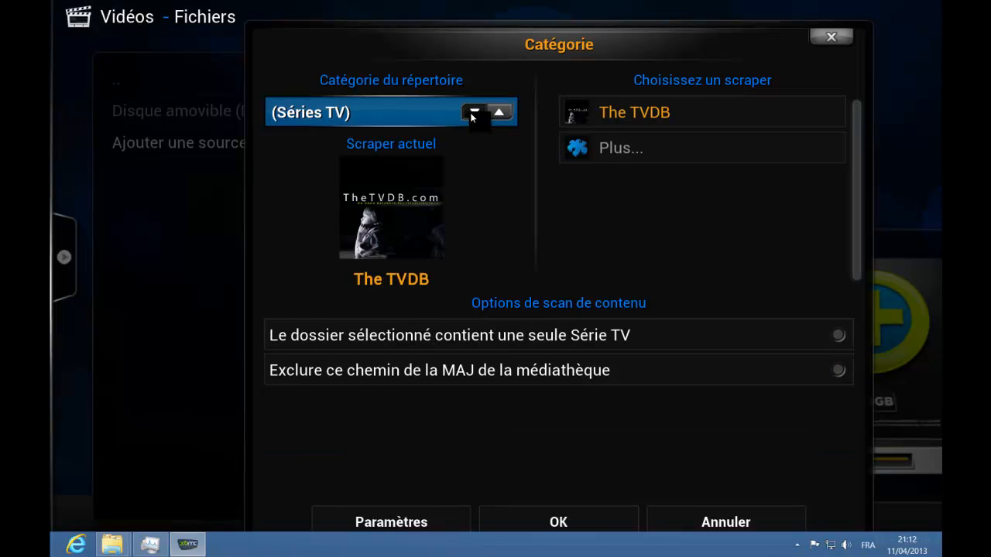
{"action": "left_click", "coordinate": [474, 112]}
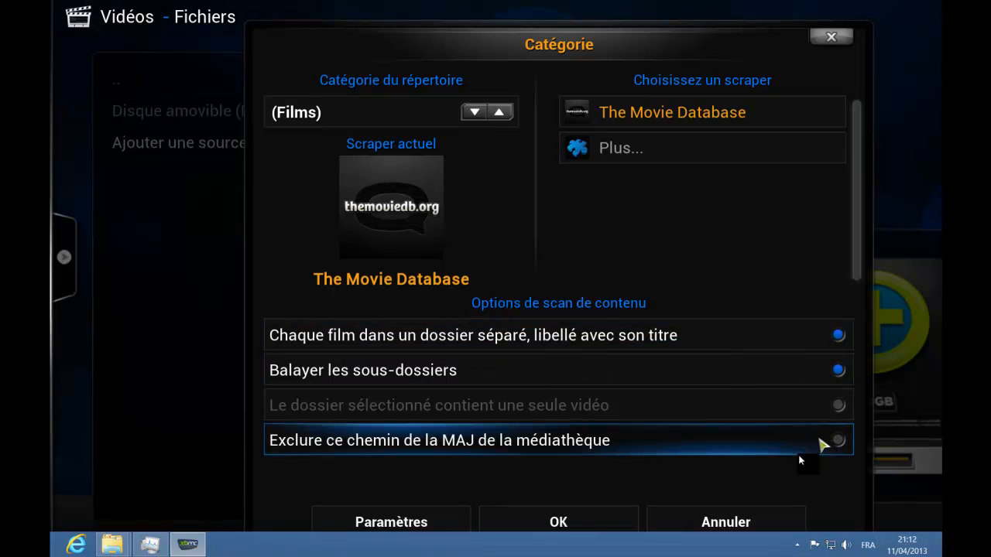
Step: In The Movie Database scraper settings, set HD-Trailers.net trailers to 720p and the preferred language to fr
{"action": "left_click", "coordinate": [445, 515]}
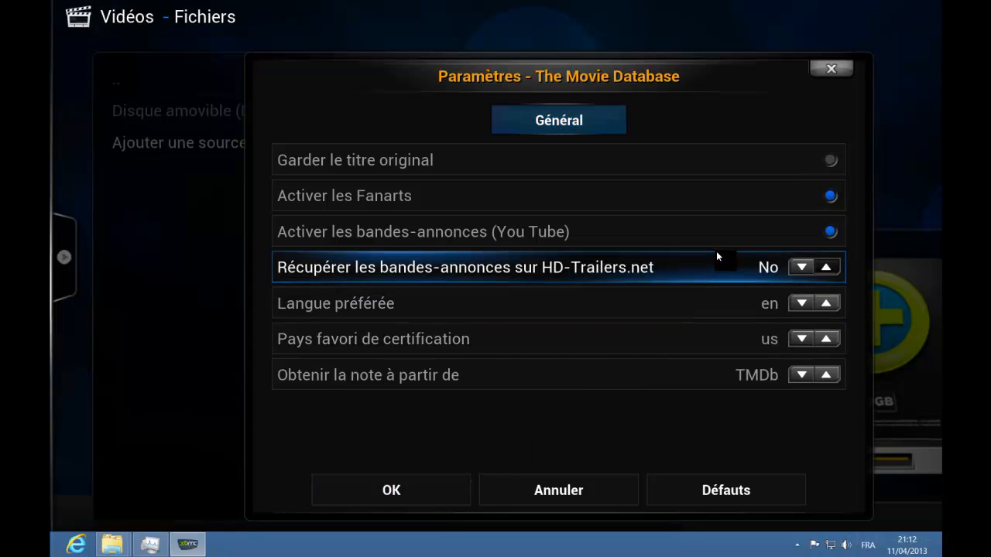
{"action": "left_click", "coordinate": [827, 267]}
{"action": "left_click", "coordinate": [826, 268]}
{"action": "left_click", "coordinate": [824, 304]}
{"action": "left_click", "coordinate": [824, 304]}
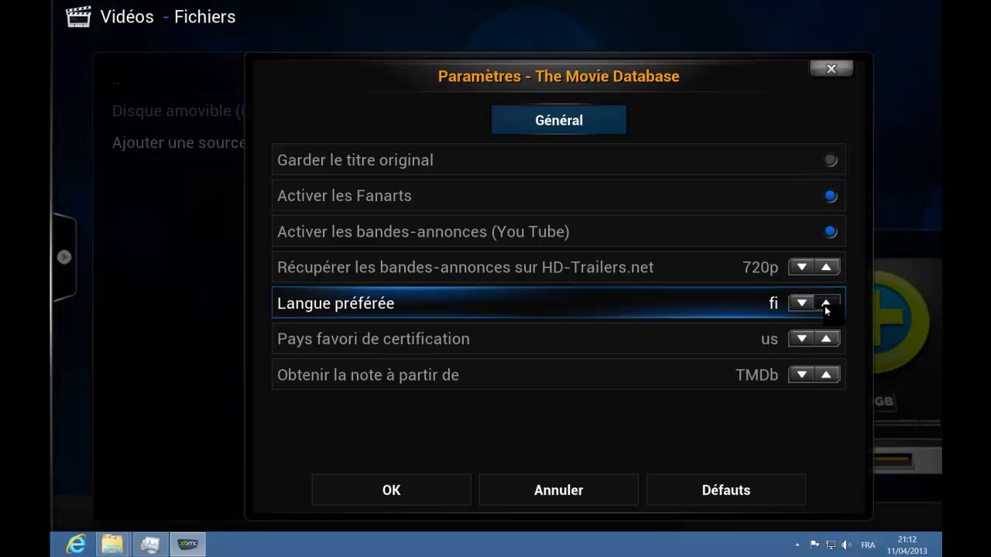
{"action": "left_click", "coordinate": [825, 304]}
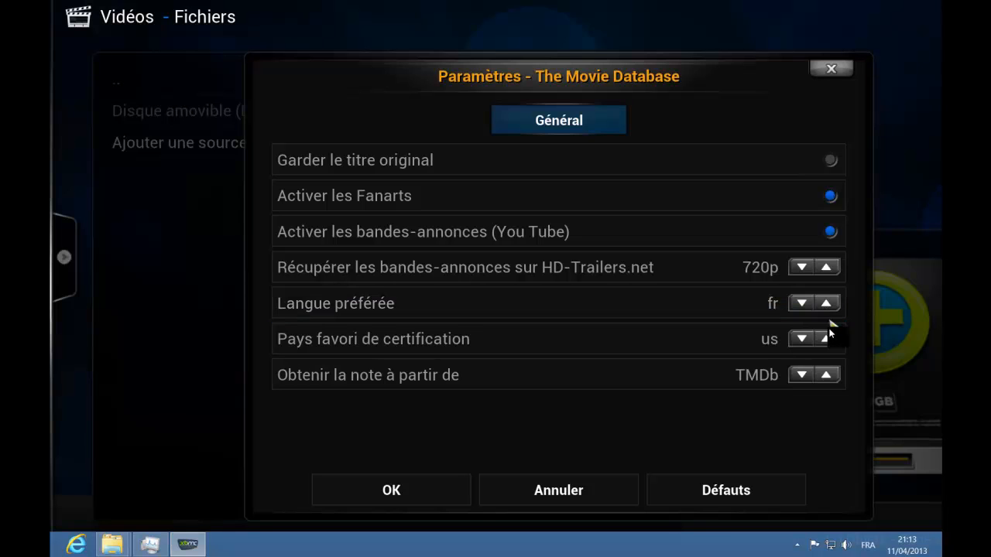
Step: Set the scraper's favourite certification country to fr
{"action": "left_click", "coordinate": [832, 342]}
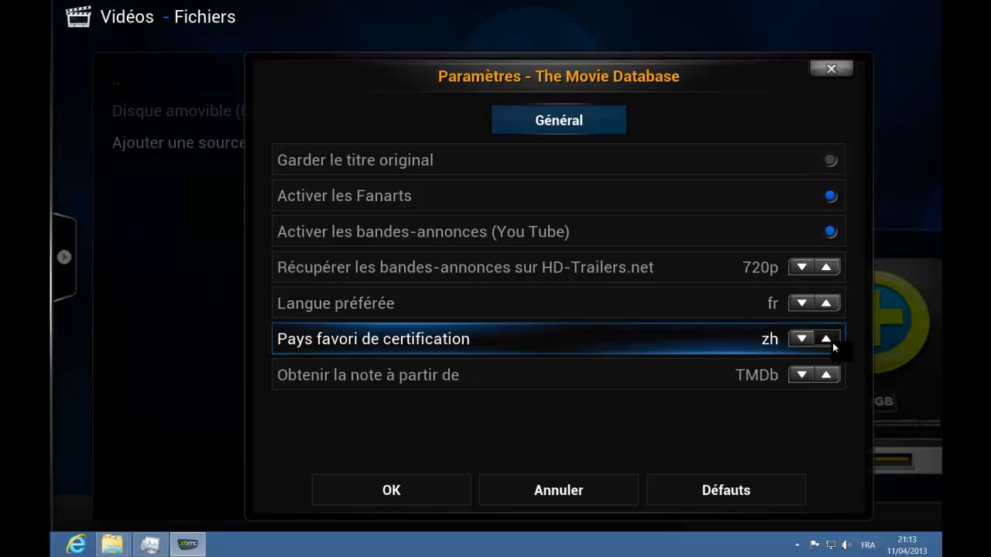
{"action": "left_click", "coordinate": [809, 342]}
{"action": "left_click", "coordinate": [808, 342]}
{"action": "left_click", "coordinate": [808, 342]}
{"action": "left_click", "coordinate": [808, 342]}
{"action": "left_click", "coordinate": [804, 338]}
{"action": "left_click", "coordinate": [804, 338]}
{"action": "left_click", "coordinate": [803, 338]}
{"action": "left_click", "coordinate": [805, 334]}
{"action": "left_click", "coordinate": [805, 334]}
{"action": "left_click", "coordinate": [806, 335]}
{"action": "left_click", "coordinate": [805, 335]}
{"action": "left_click", "coordinate": [806, 335]}
{"action": "left_click", "coordinate": [805, 335]}
{"action": "left_click", "coordinate": [805, 334]}
{"action": "left_click", "coordinate": [805, 338]}
{"action": "left_click", "coordinate": [805, 338]}
{"action": "left_click", "coordinate": [805, 338]}
{"action": "left_click", "coordinate": [805, 338]}
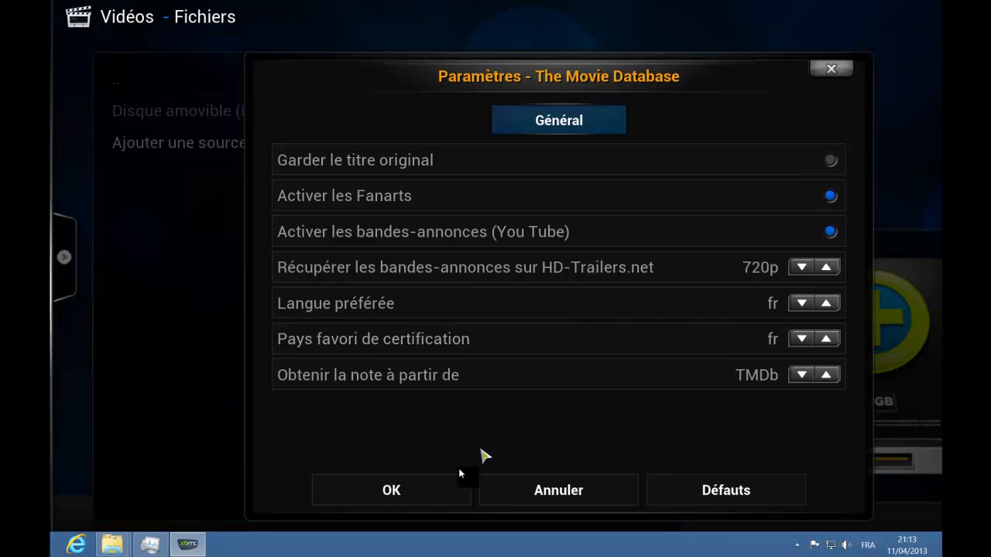
Step: Set the scraper to get film ratings from IMDb
{"action": "left_click", "coordinate": [816, 375]}
{"action": "left_click", "coordinate": [816, 374]}
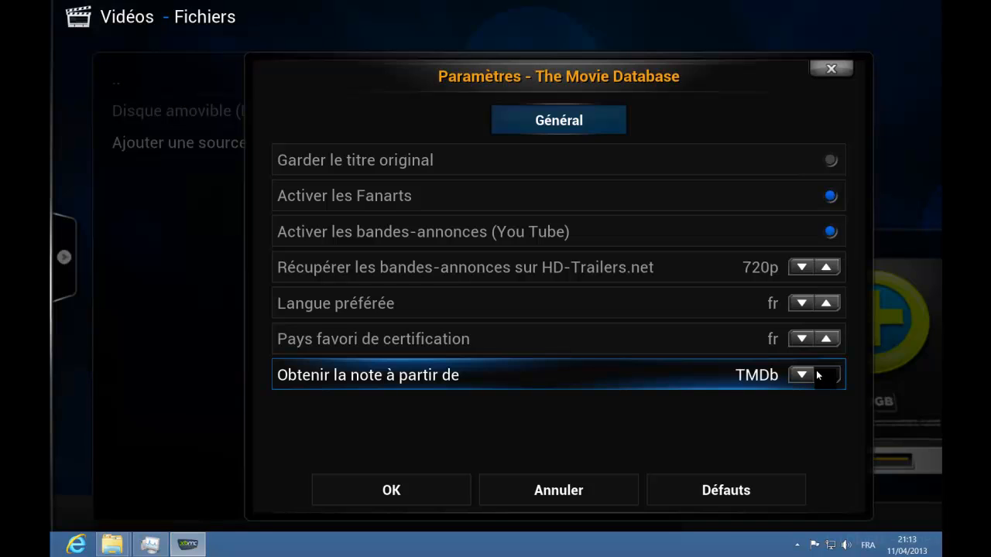
{"action": "left_click", "coordinate": [816, 373]}
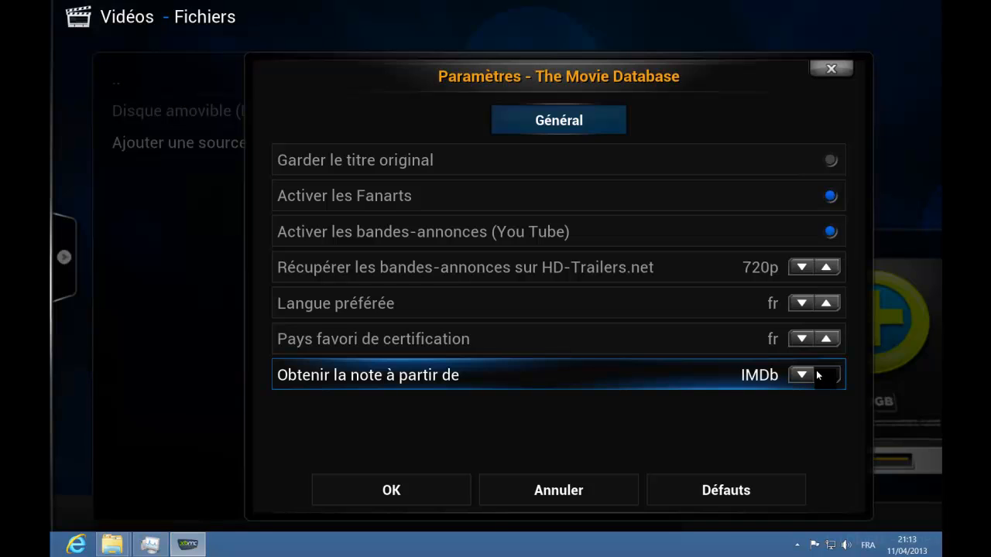
Step: Save the scraper settings and the category, and agree to refresh the info for all items in this path
{"action": "left_click", "coordinate": [430, 488]}
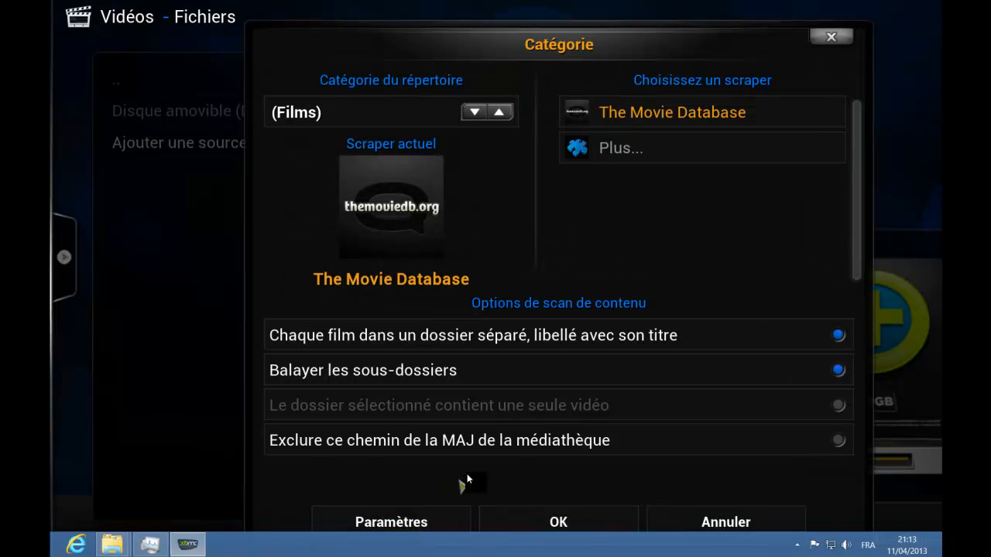
{"action": "left_click", "coordinate": [540, 521]}
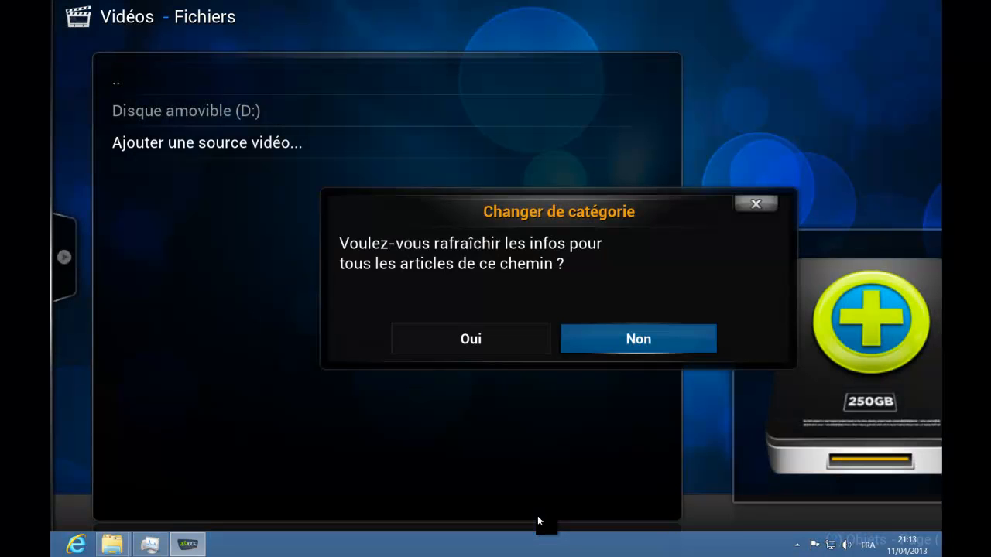
{"action": "left_click", "coordinate": [479, 342]}
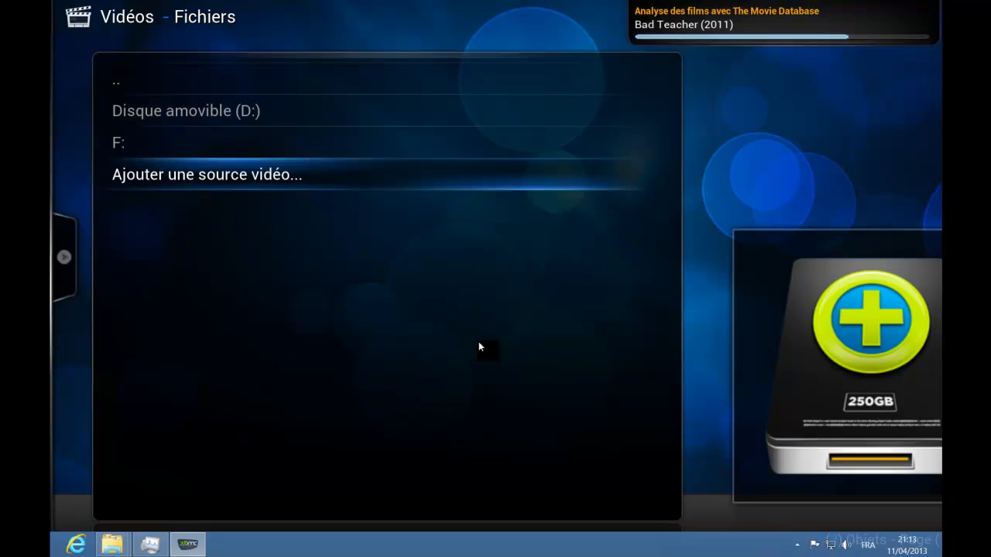
Step: Return to the home screen, open the Films library, and view the details of Un Amour de Jeunesse, Anastasia and Animaux & Cie
{"action": "key", "text": "Escape"}
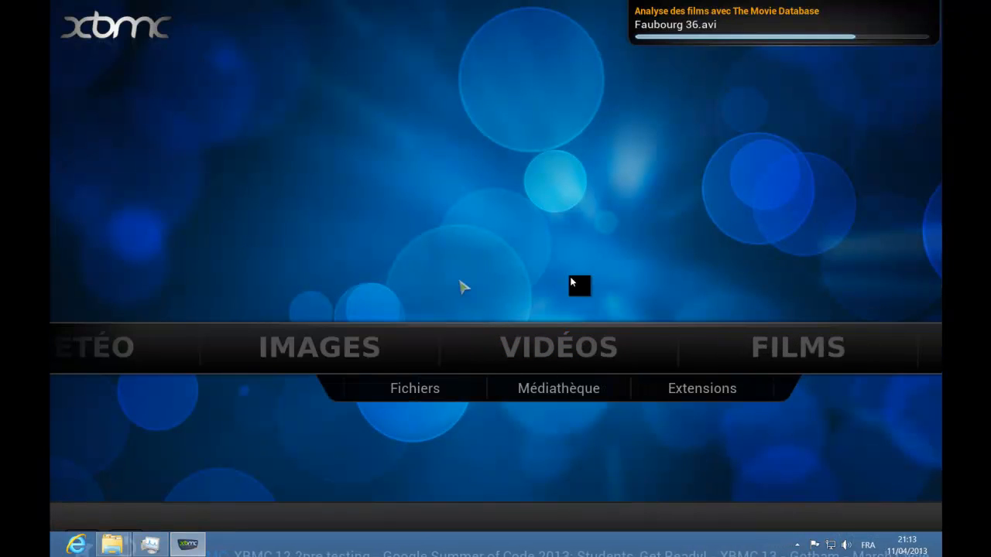
{"action": "mouse_move", "coordinate": [720, 346]}
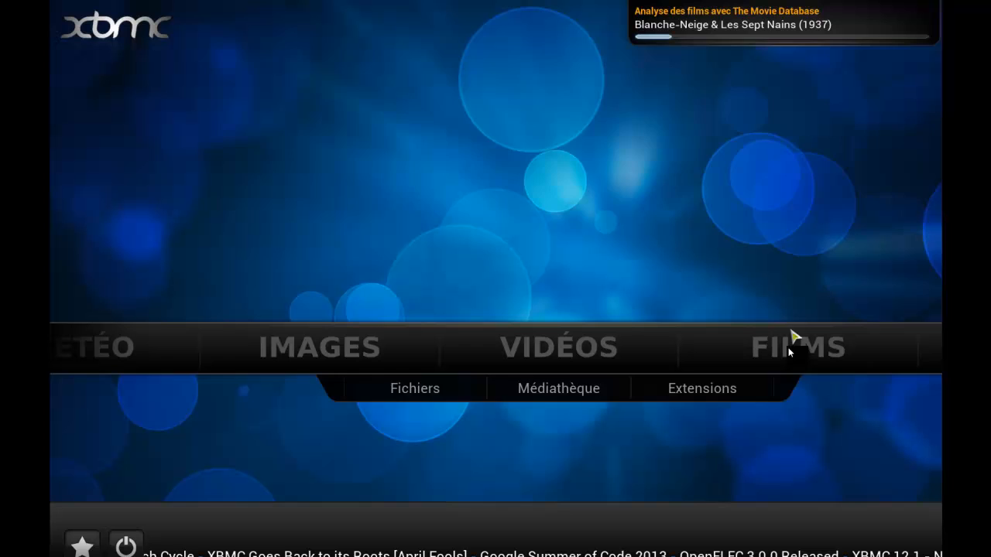
{"action": "mouse_move", "coordinate": [788, 348]}
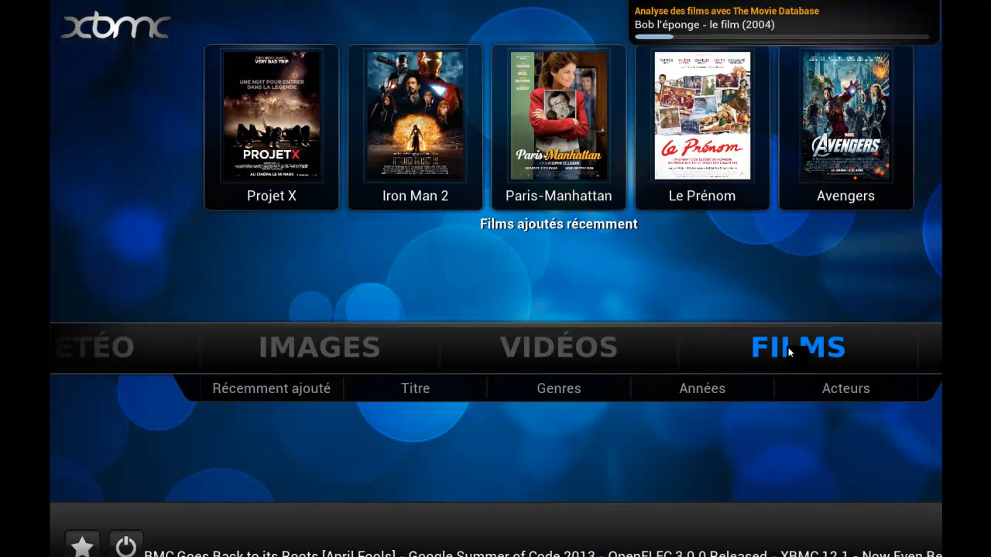
{"action": "left_click", "coordinate": [788, 350]}
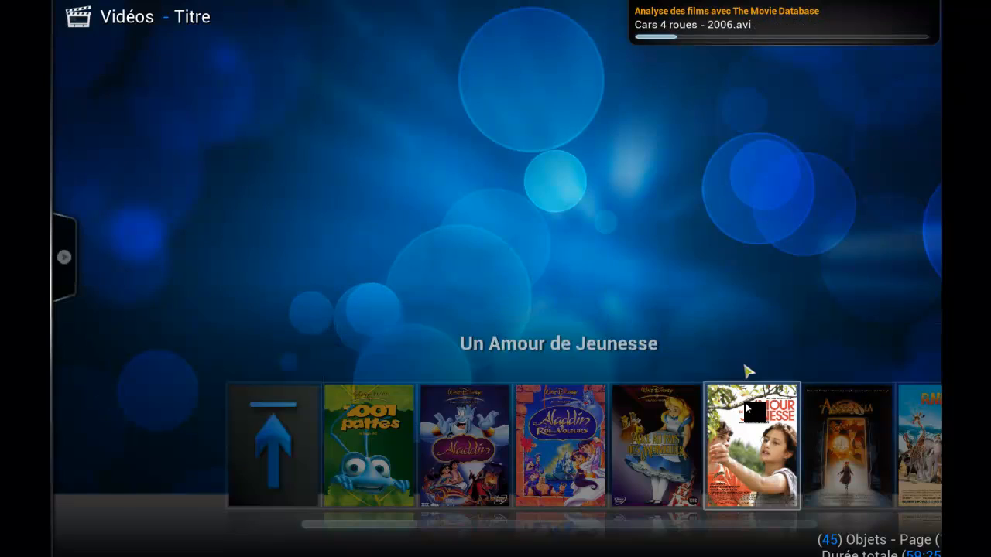
{"action": "mouse_move", "coordinate": [745, 403]}
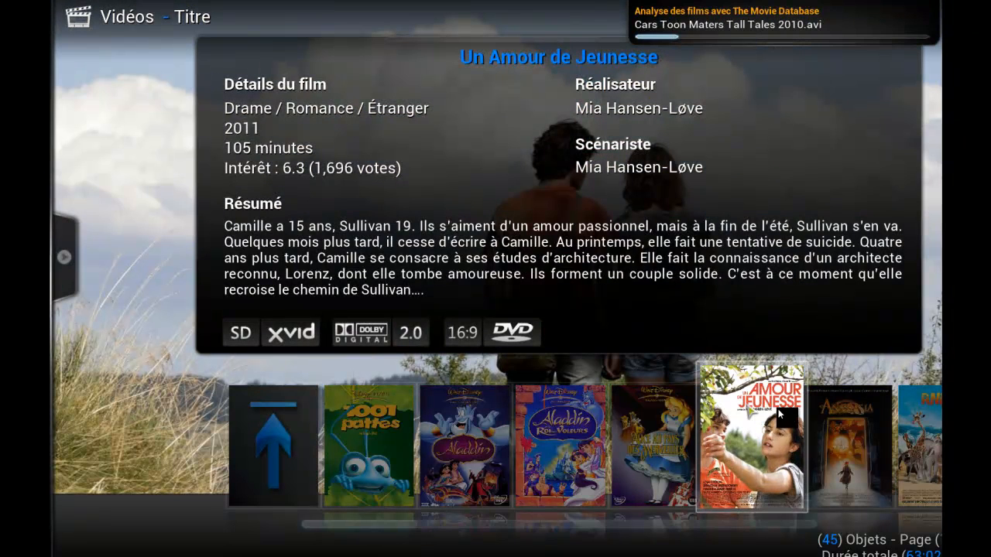
{"action": "mouse_move", "coordinate": [831, 418]}
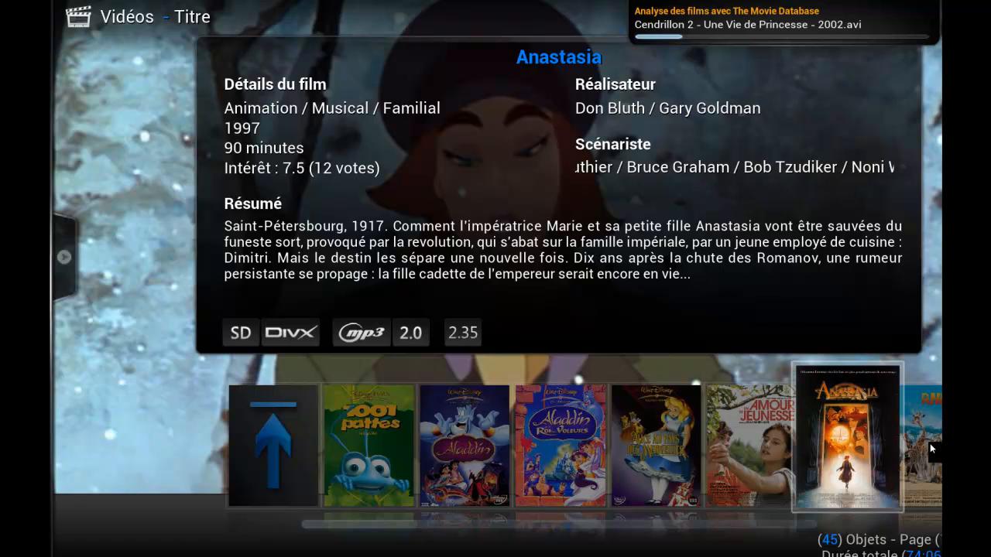
{"action": "key", "text": "Right"}
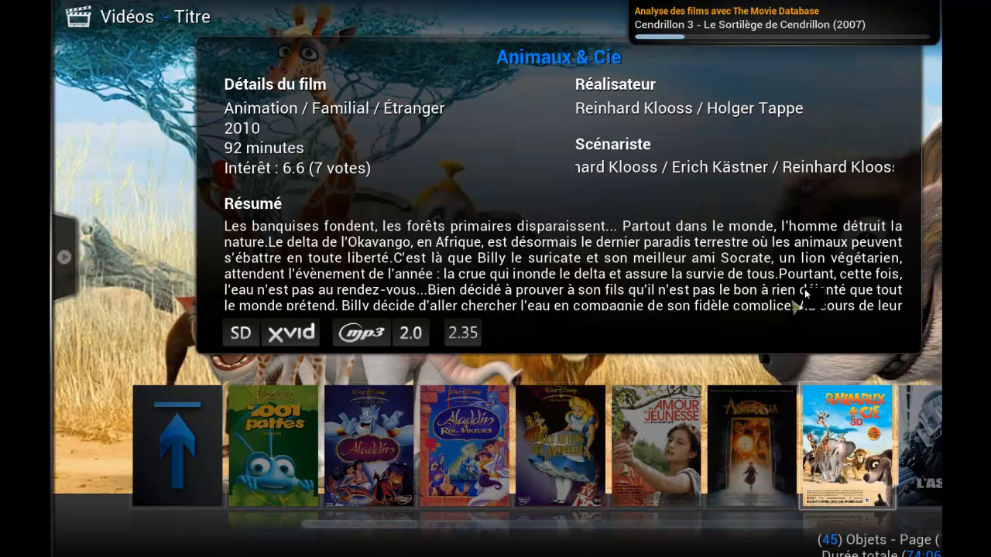
Step: Return to the home screen and open the Séries TV library to view its list of shows
{"action": "key", "text": "Escape"}
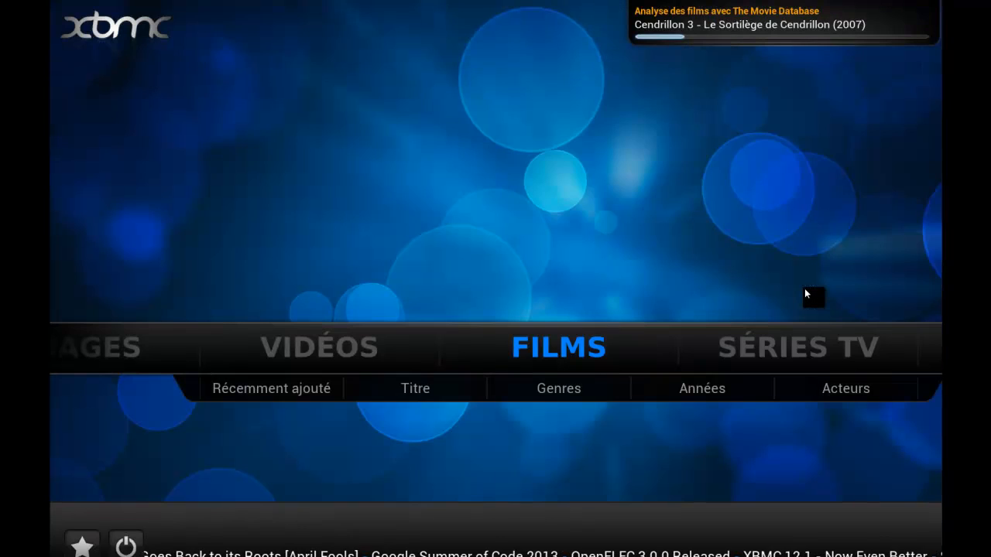
{"action": "mouse_move", "coordinate": [834, 347]}
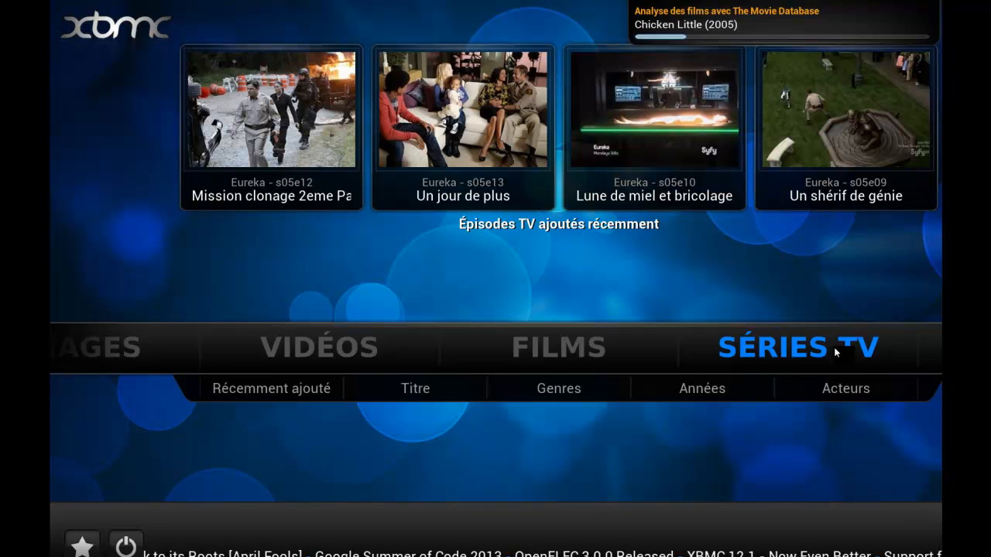
{"action": "left_click", "coordinate": [834, 352]}
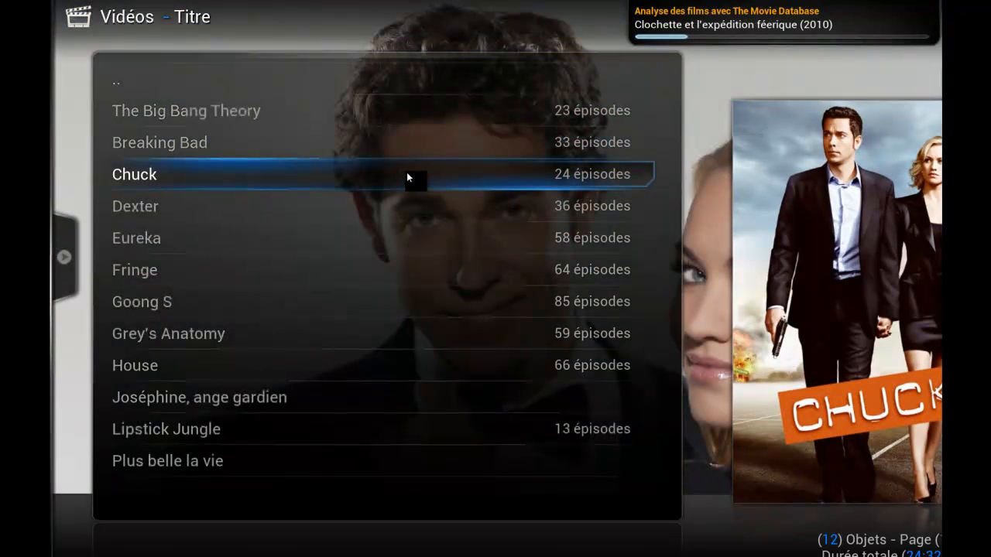
Step: Open the Chuck episode list, view the available options for episode 4x01, and return to the home screen
{"action": "left_click", "coordinate": [407, 174]}
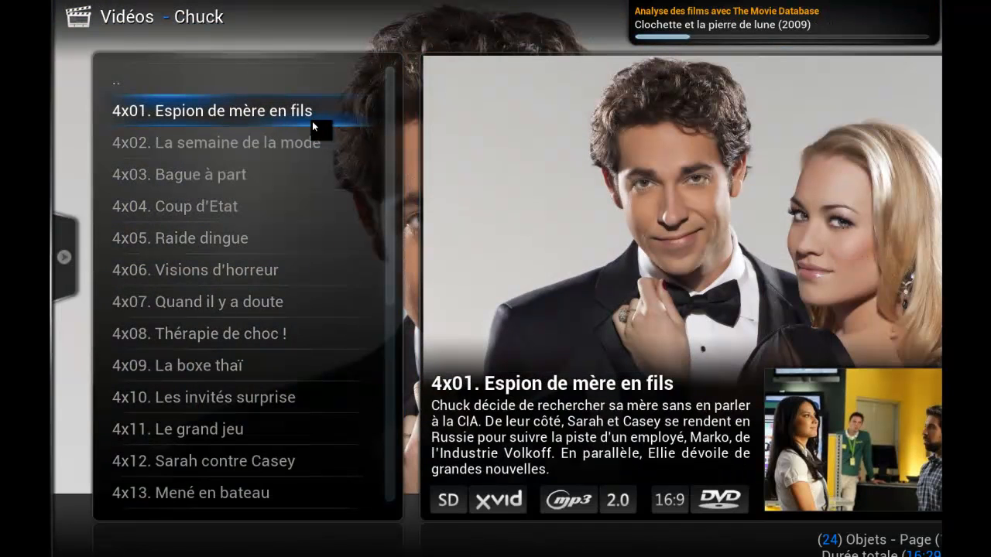
{"action": "right_click", "coordinate": [312, 121]}
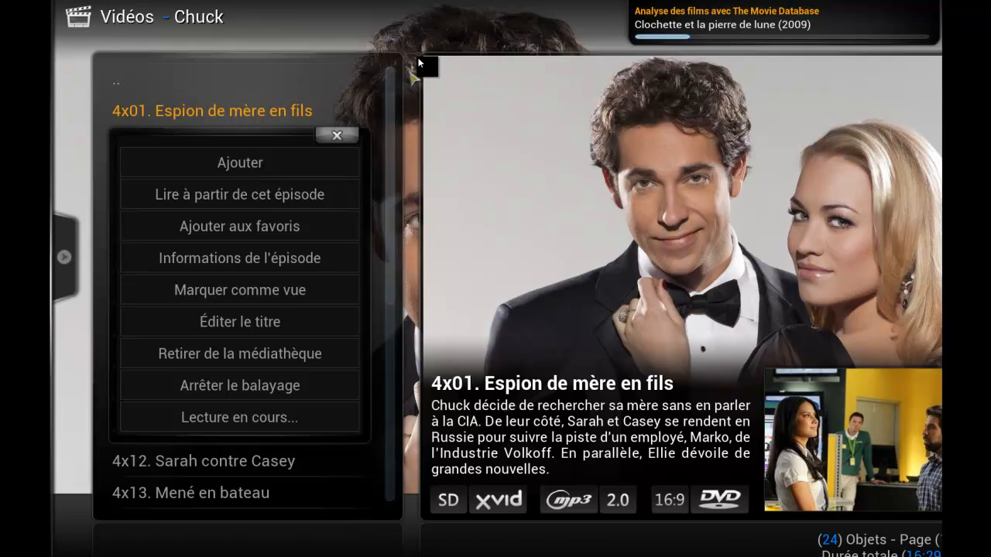
{"action": "left_click", "coordinate": [342, 135]}
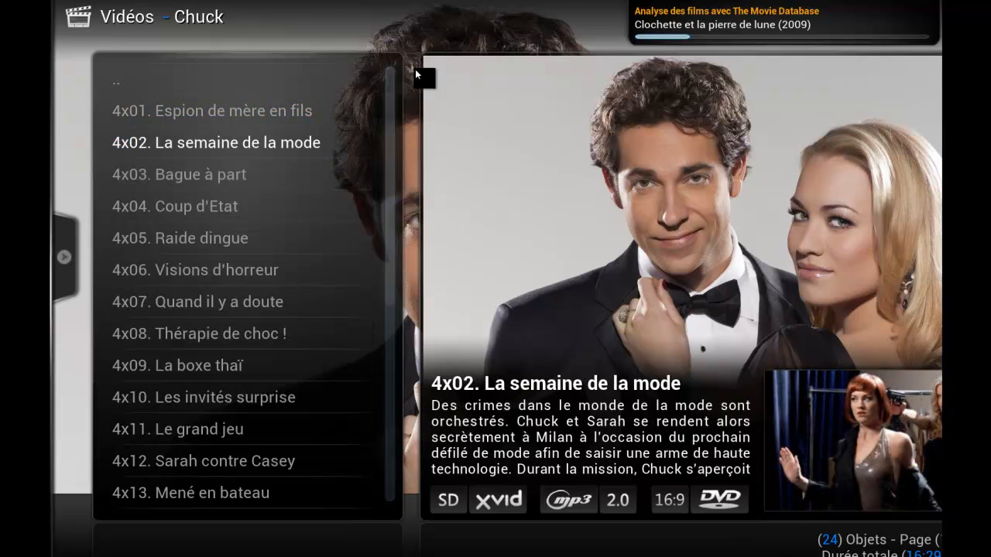
{"action": "key", "text": "Escape"}
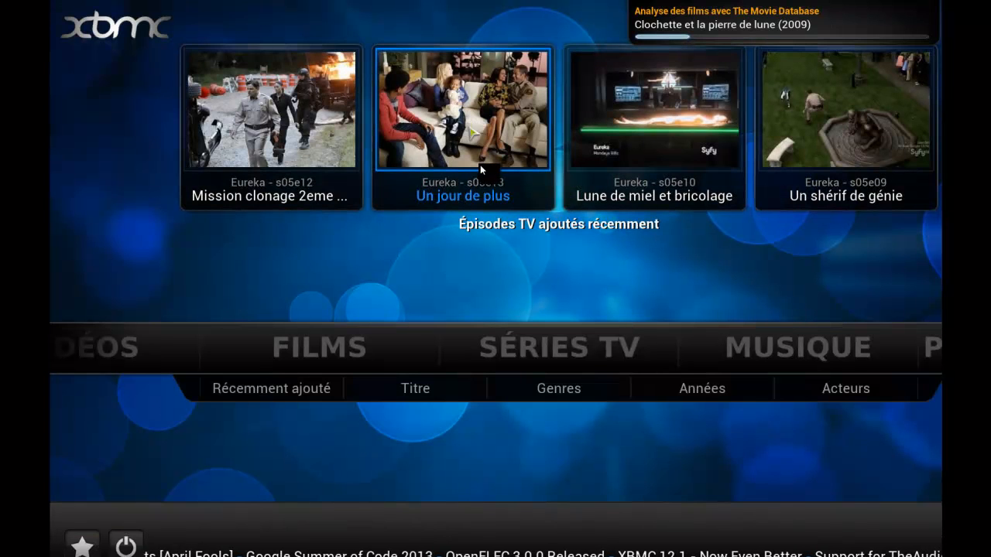
Step: Reopen the Séries TV library, view the episode list of The Big Bang Theory, and go back to the list of shows
{"action": "left_click", "coordinate": [319, 348]}
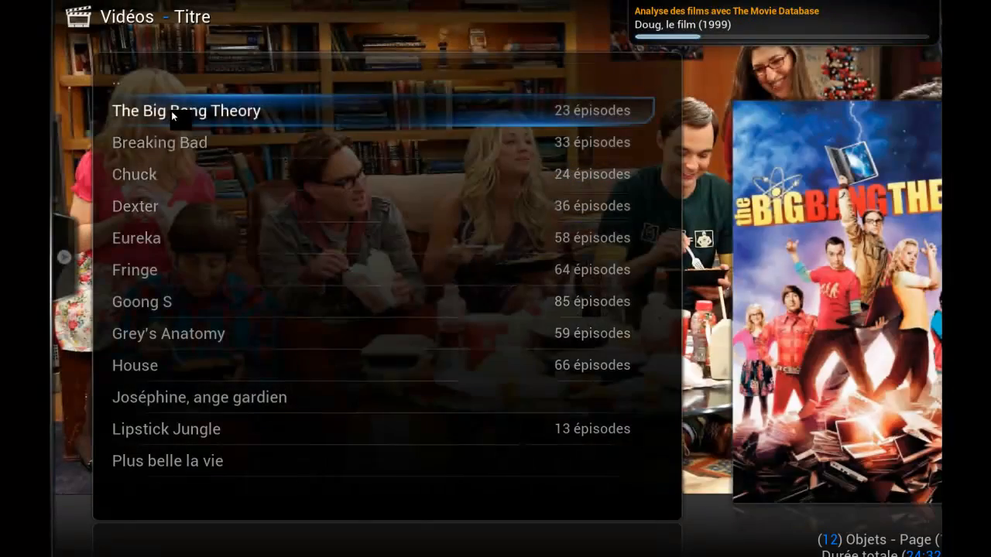
{"action": "left_click", "coordinate": [171, 111]}
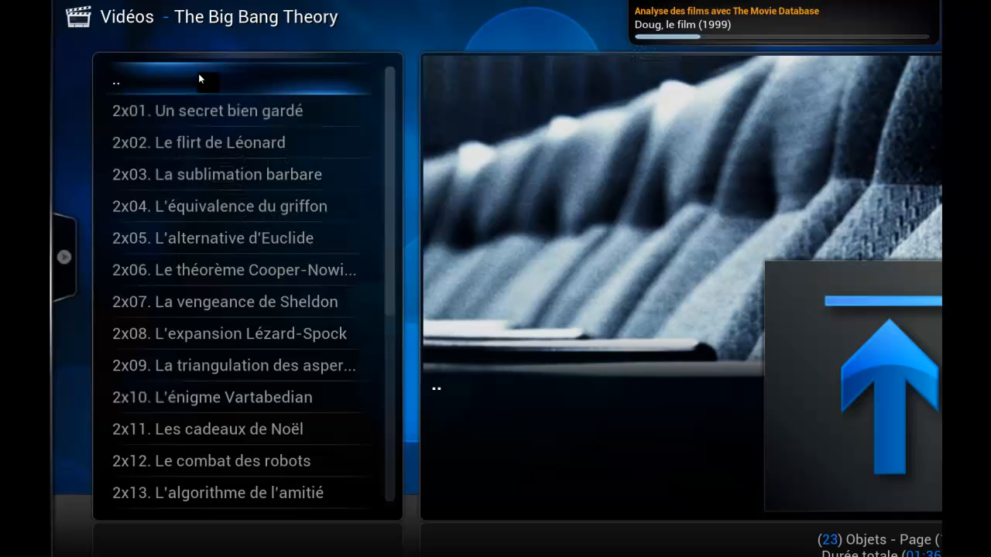
{"action": "left_click", "coordinate": [198, 73]}
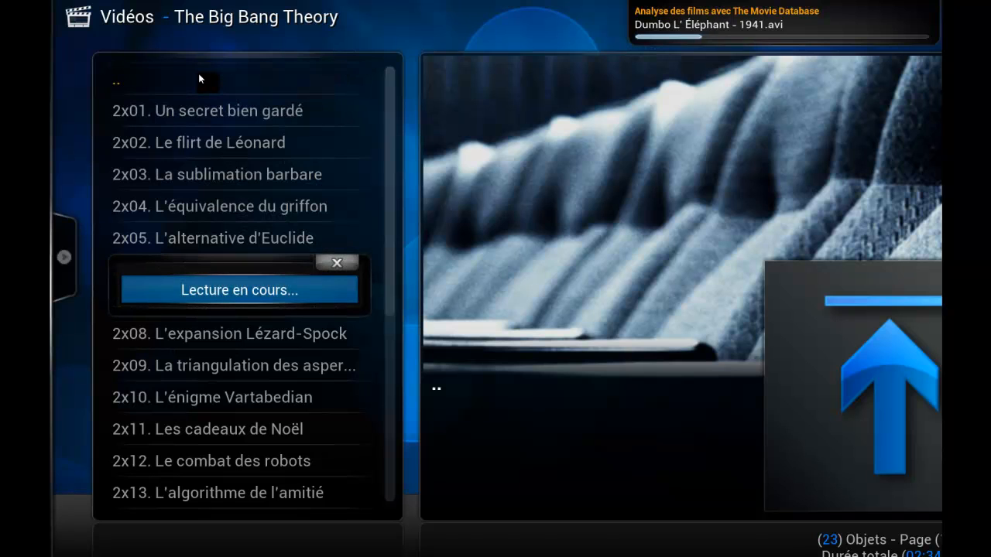
{"action": "left_click", "coordinate": [338, 263]}
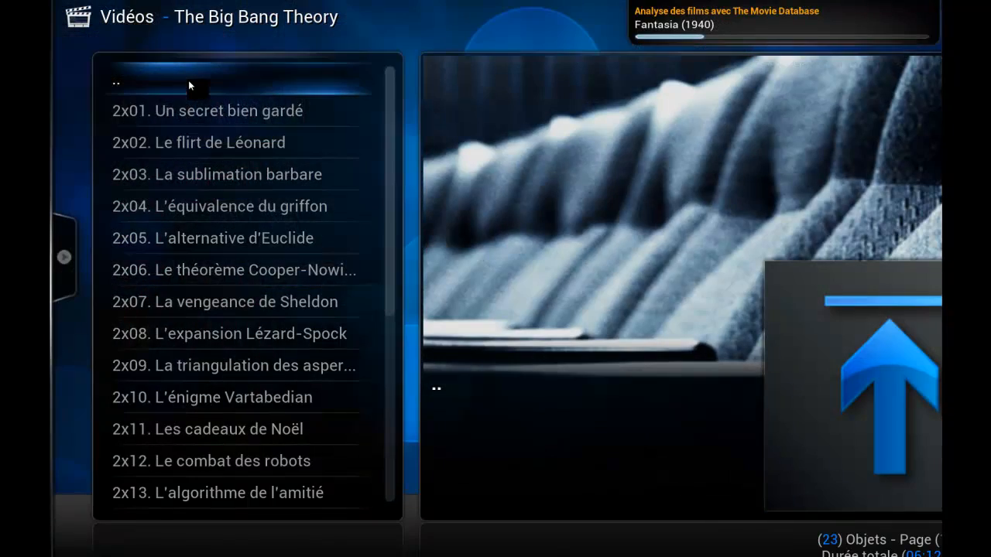
{"action": "left_click", "coordinate": [188, 80]}
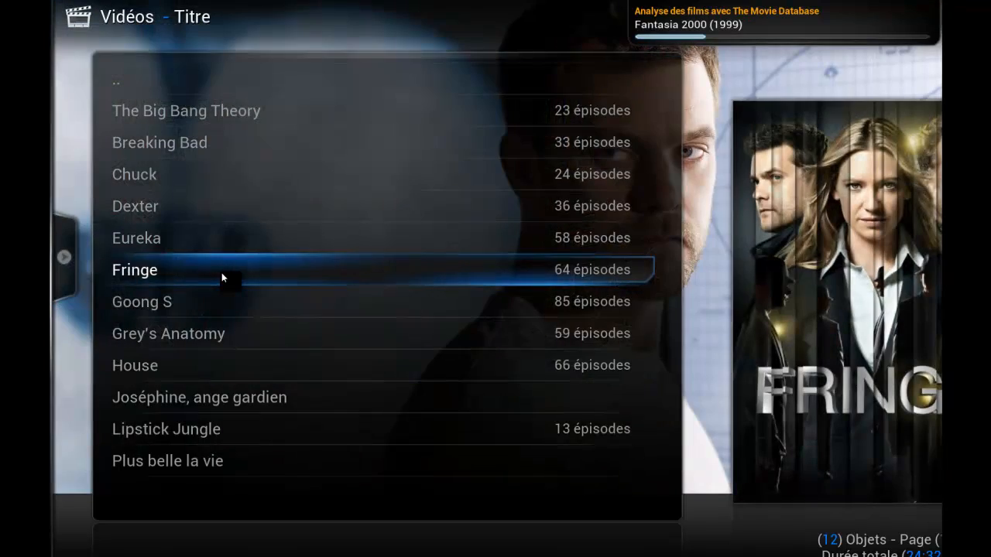
Step: Open Saison 2 of Fringe to view its episodes and leave the list
{"action": "left_click", "coordinate": [222, 273]}
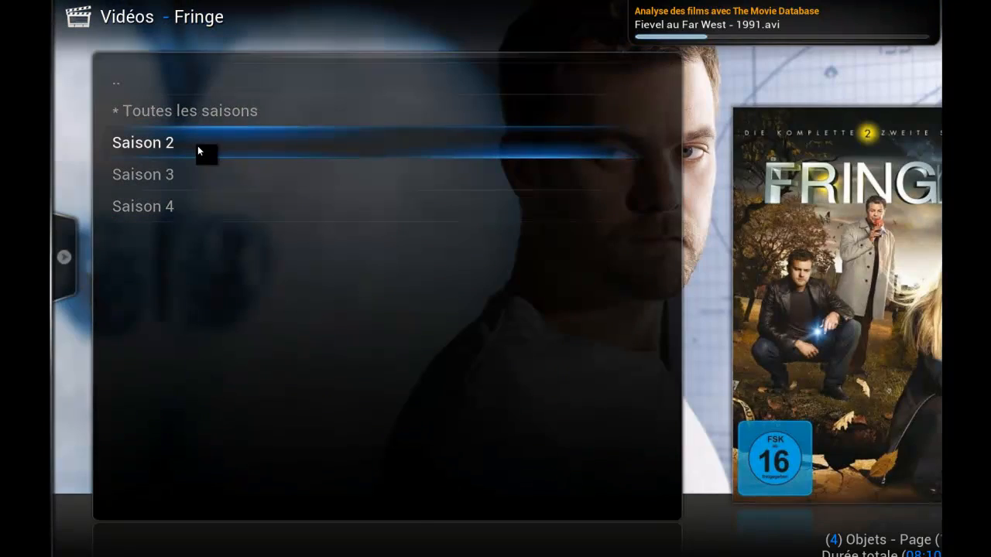
{"action": "left_click", "coordinate": [197, 146]}
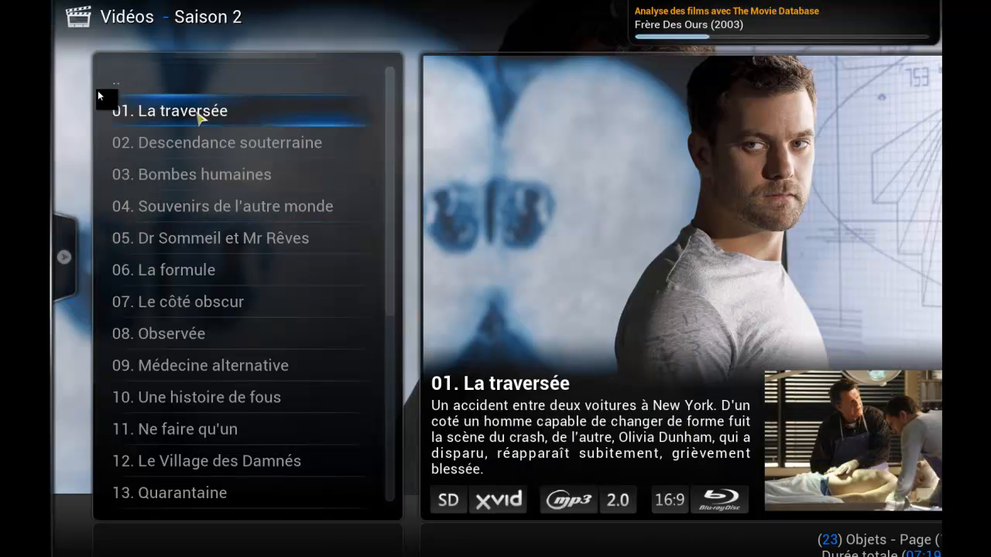
{"action": "key", "text": "Escape"}
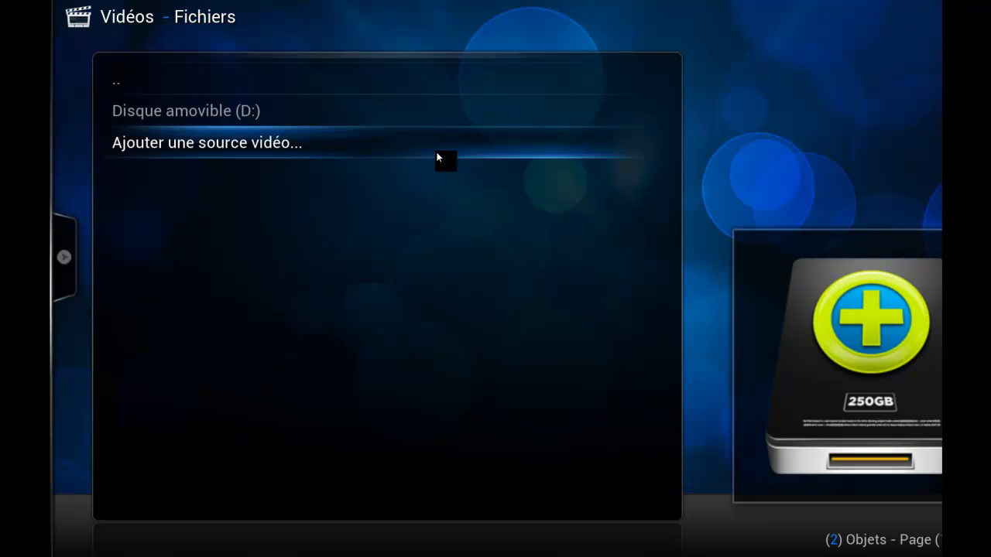
Step: Try to browse Réseau Windows (SMB) for a new video source
{"action": "left_click", "coordinate": [442, 158]}
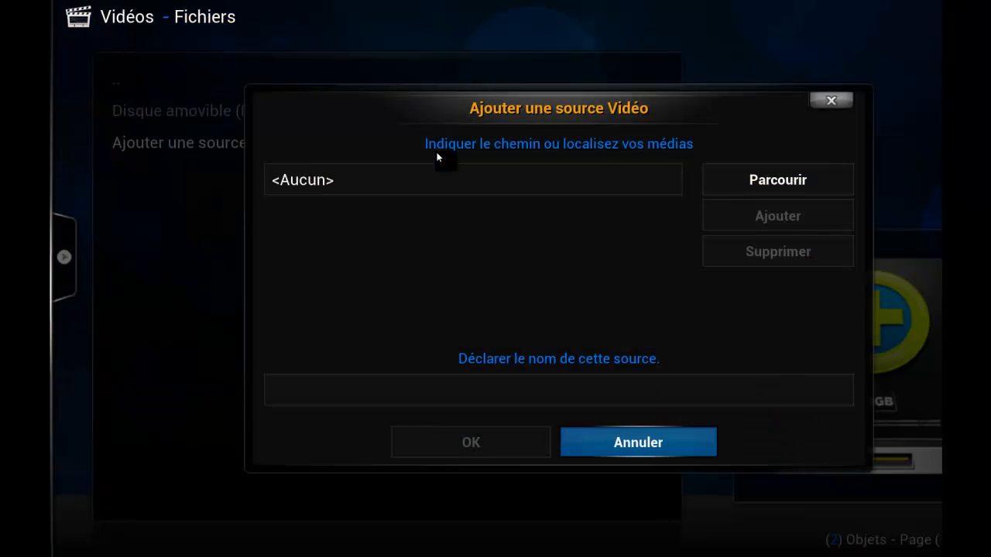
{"action": "left_click", "coordinate": [778, 184]}
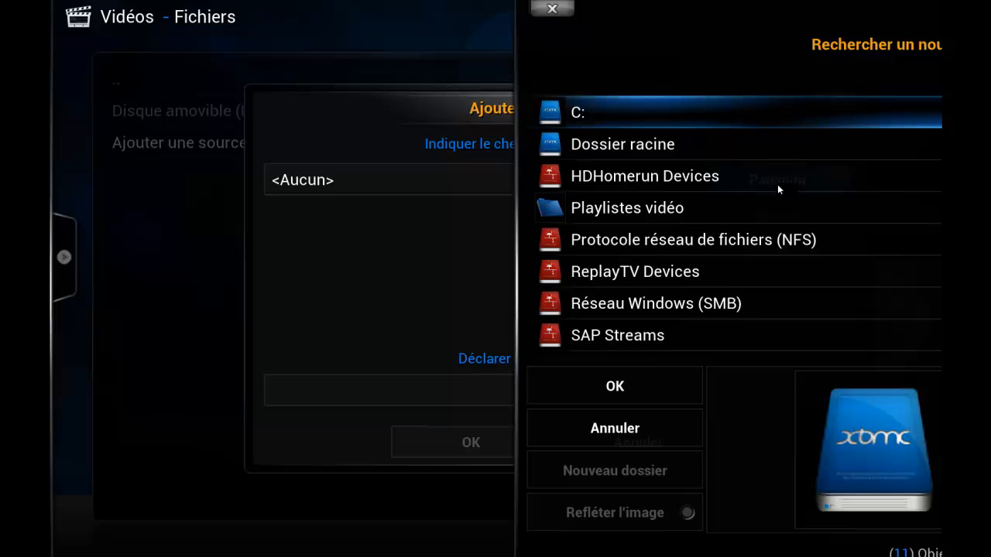
{"action": "left_click", "coordinate": [721, 305]}
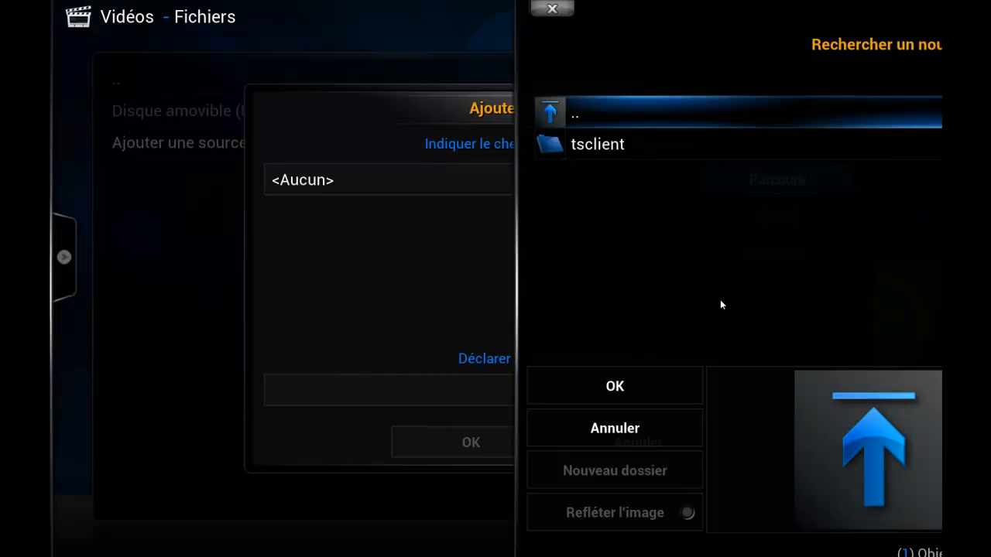
{"action": "key", "text": "Escape"}
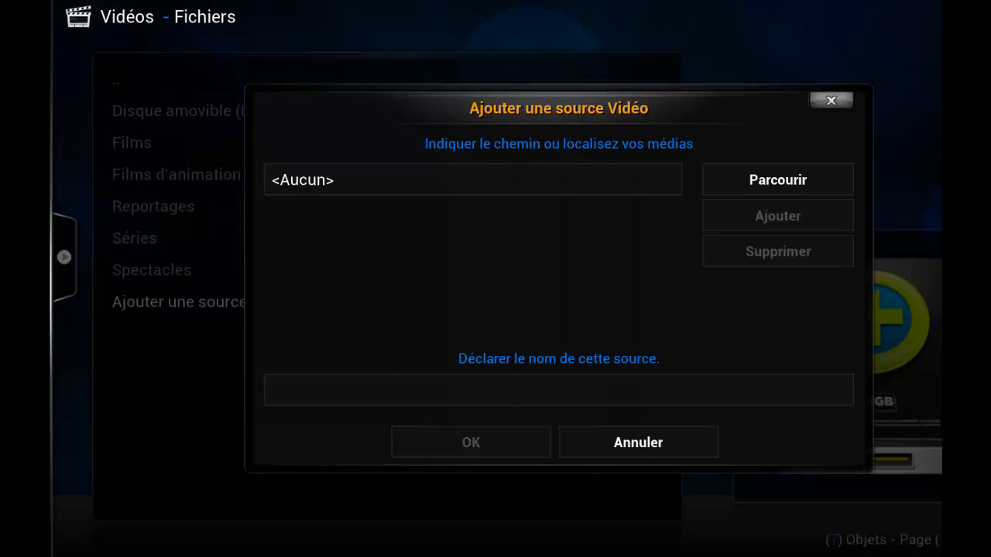
Step: Browse for the location of a new video source and open UPnP Devices
{"action": "left_click", "coordinate": [757, 192]}
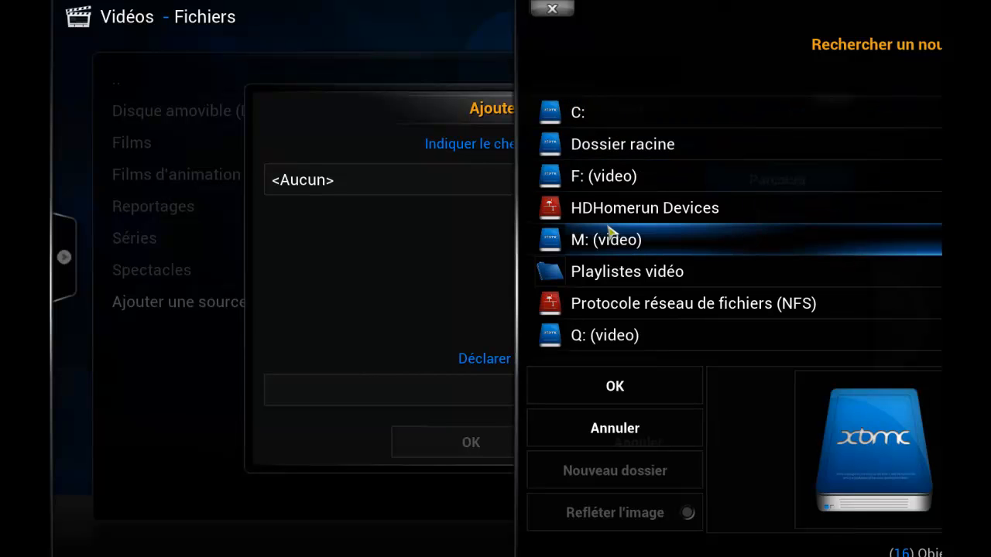
{"action": "scroll", "coordinate": [630, 292], "scroll_direction": "down", "scroll_amount": 1}
{"action": "scroll", "coordinate": [629, 291], "scroll_direction": "down", "scroll_amount": 1}
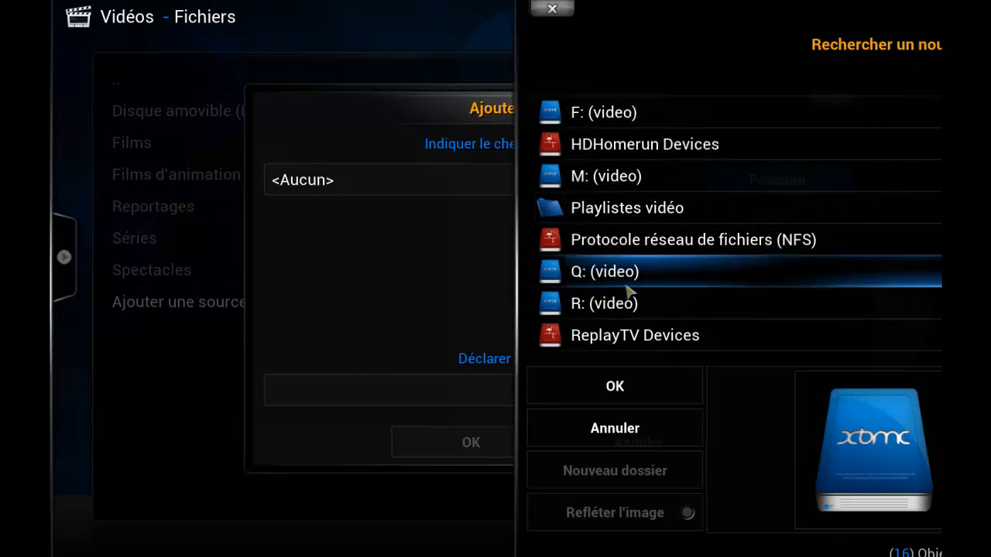
{"action": "scroll", "coordinate": [630, 289], "scroll_direction": "down", "scroll_amount": 3}
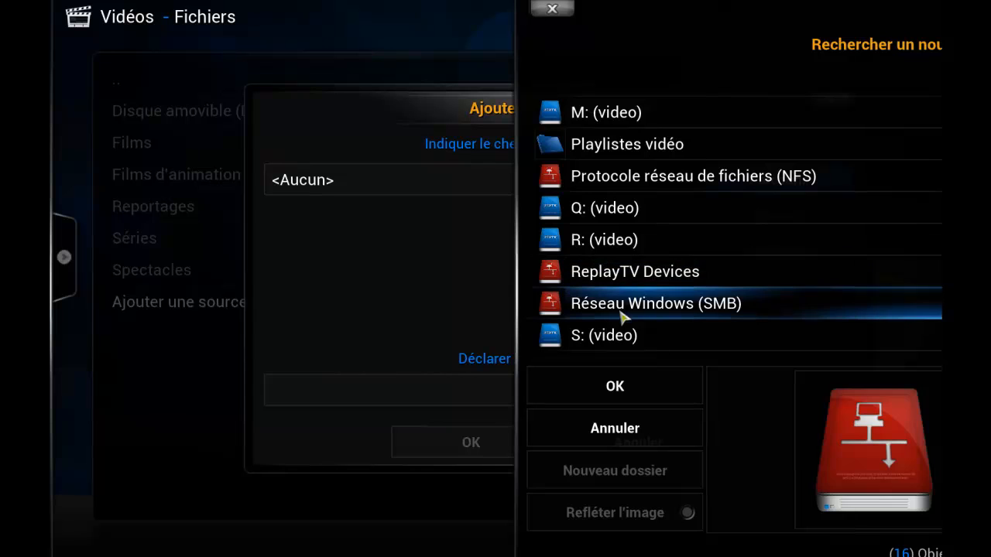
{"action": "scroll", "coordinate": [624, 311], "scroll_direction": "down", "scroll_amount": 3}
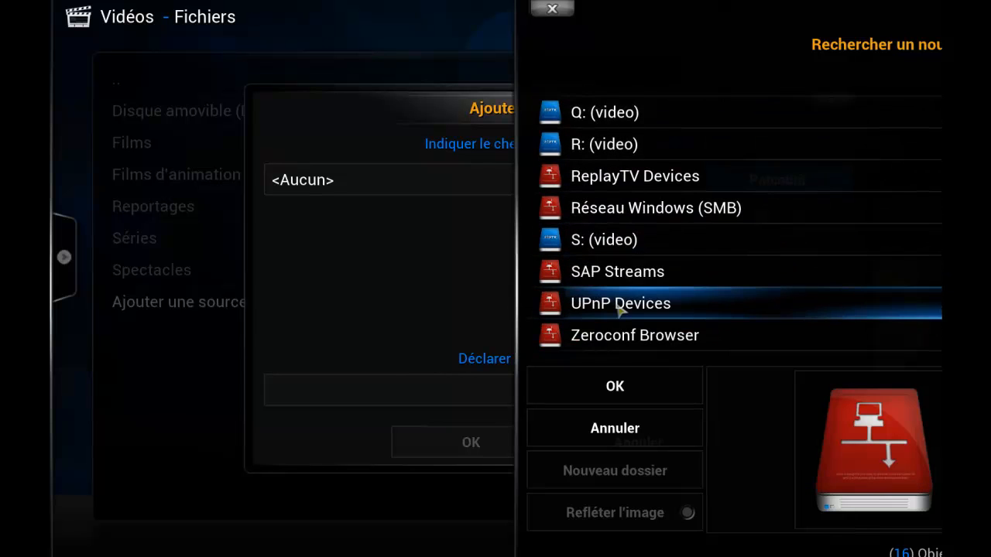
{"action": "scroll", "coordinate": [621, 310], "scroll_direction": "down", "scroll_amount": 1}
{"action": "left_click", "coordinate": [615, 278]}
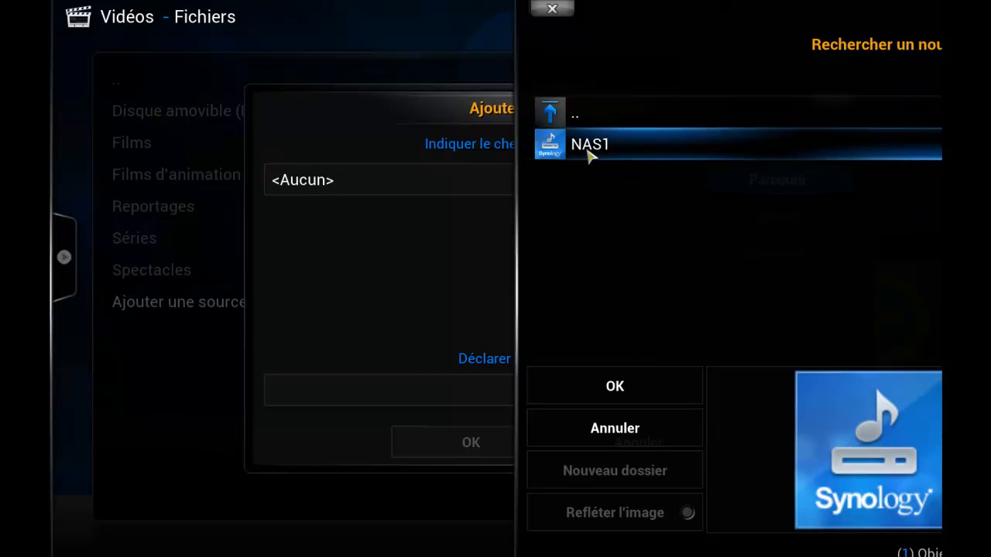
Step: Choose the Films folder inside Vidéo, Films - Series on NAS1 and save it as a video source
{"action": "left_click", "coordinate": [590, 155]}
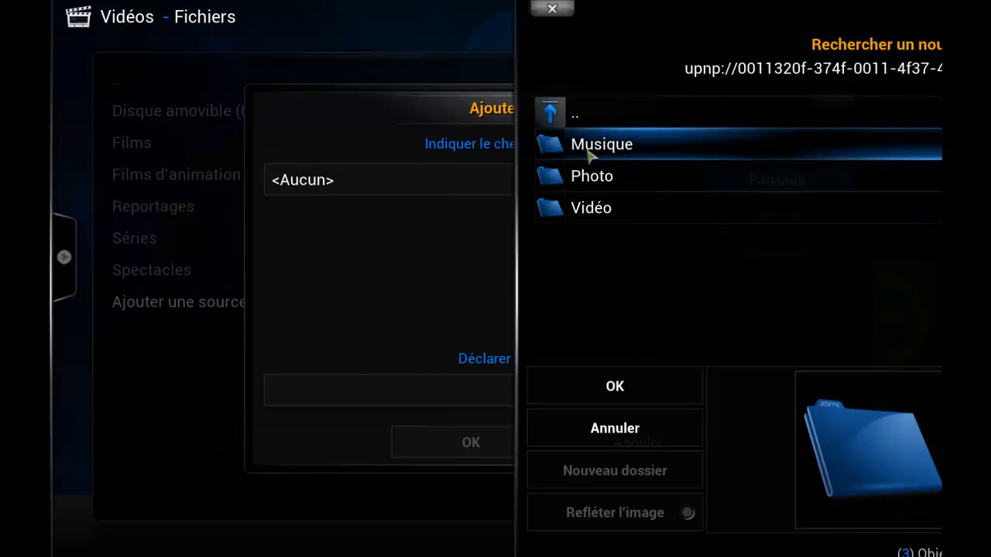
{"action": "left_click", "coordinate": [601, 205]}
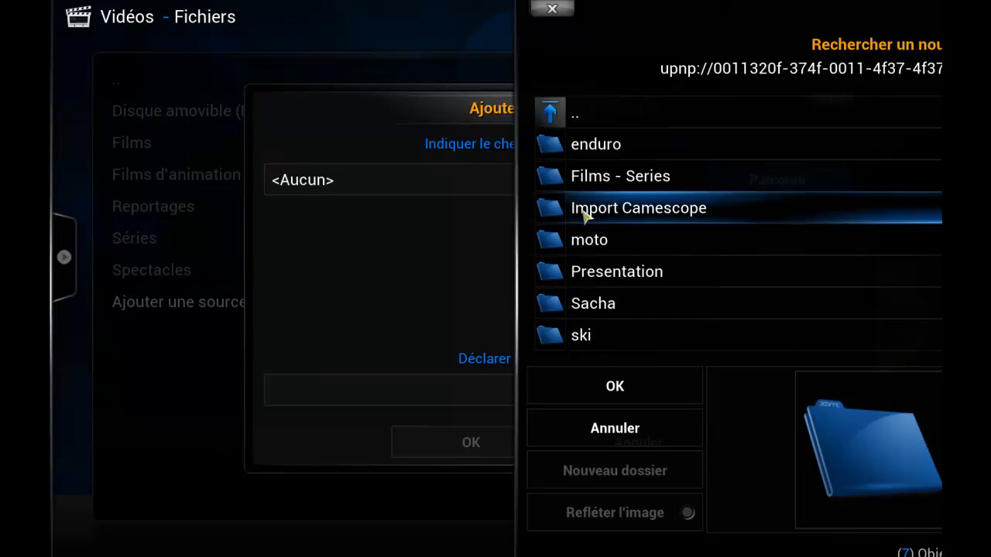
{"action": "left_click", "coordinate": [600, 180]}
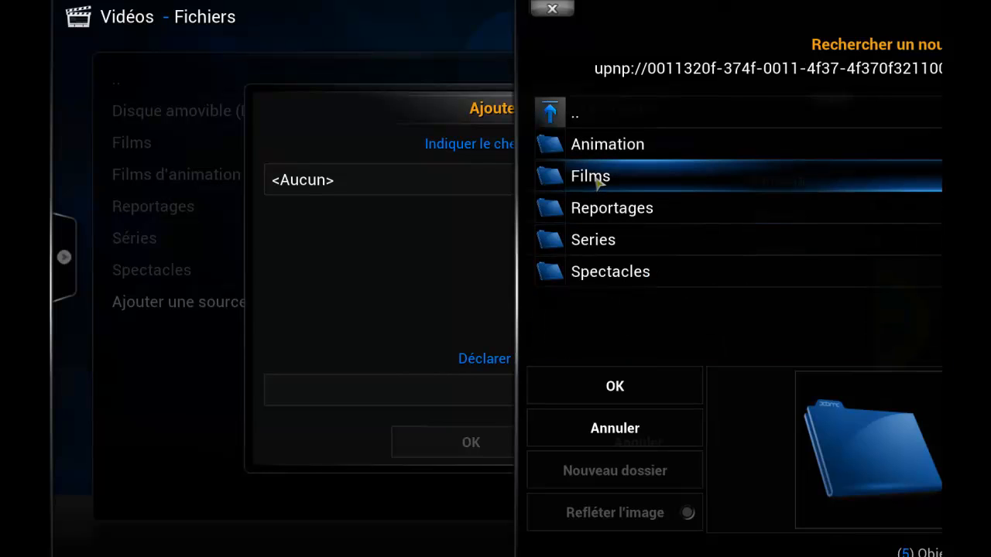
{"action": "left_click", "coordinate": [600, 180]}
{"action": "left_click", "coordinate": [631, 400]}
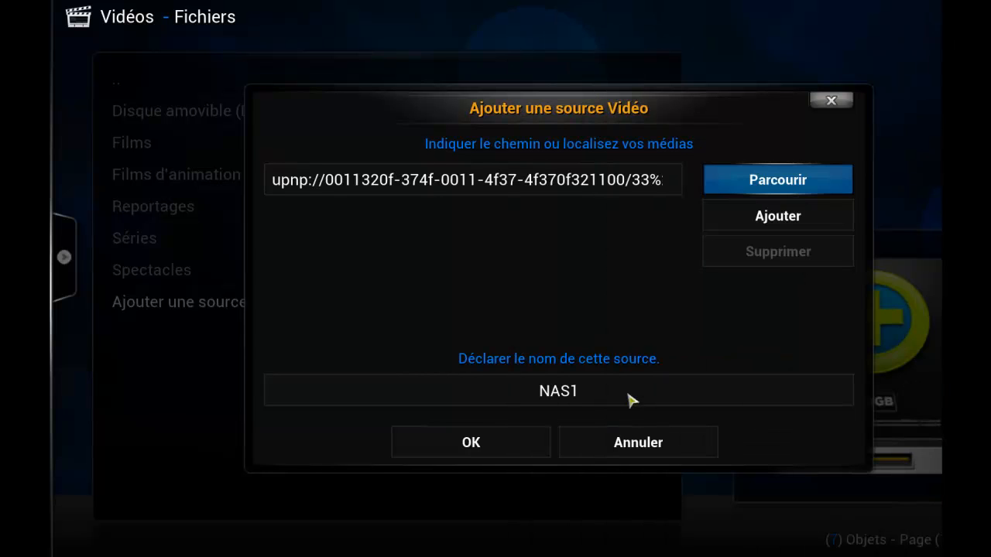
{"action": "left_click", "coordinate": [531, 439]}
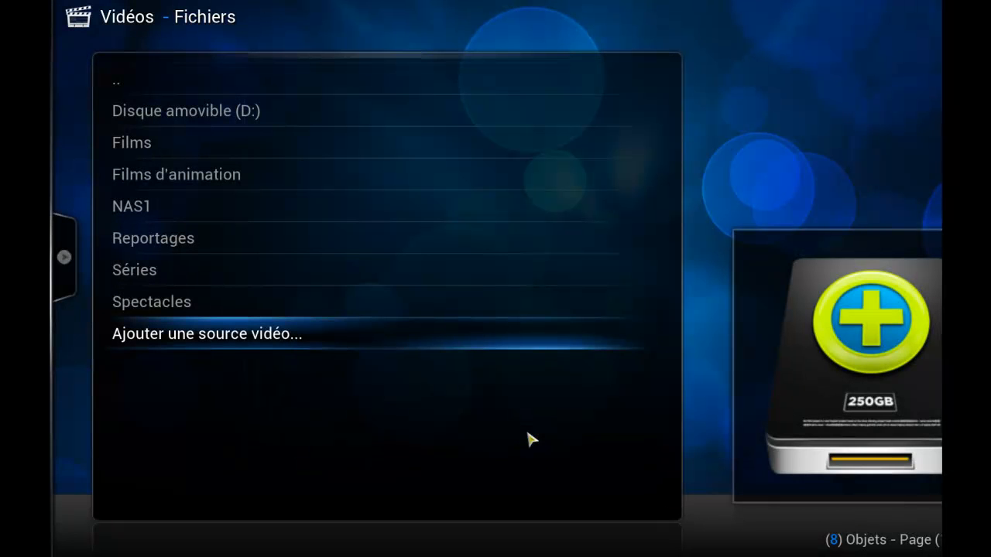
Step: Delete the NAS1 source from the video file sources and confirm the removal
{"action": "right_click", "coordinate": [370, 214]}
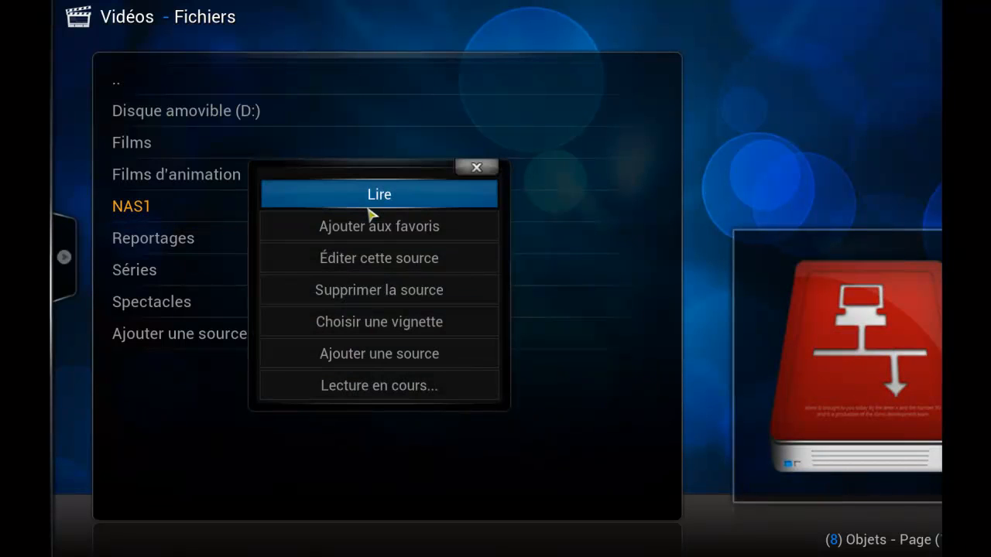
{"action": "left_click", "coordinate": [381, 283]}
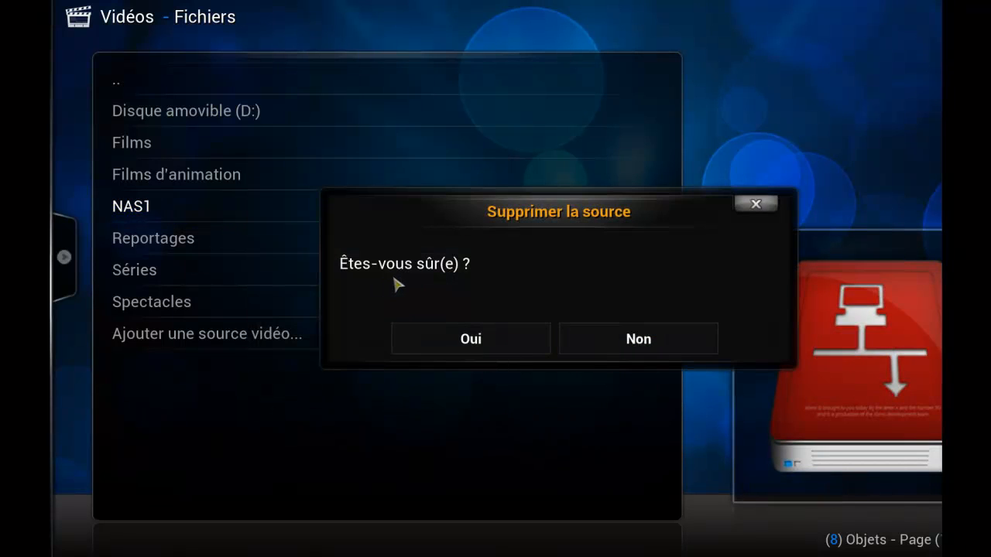
{"action": "left_click", "coordinate": [469, 338]}
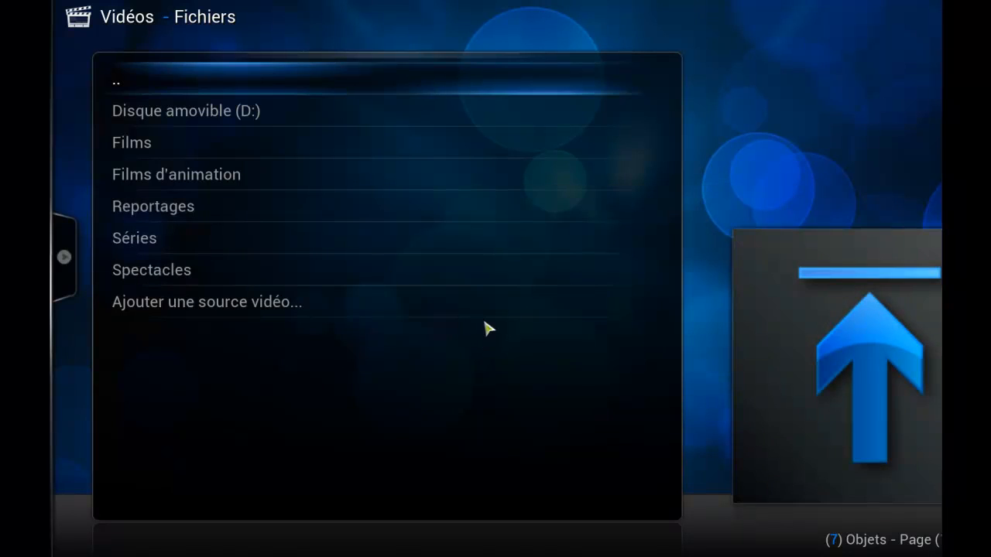